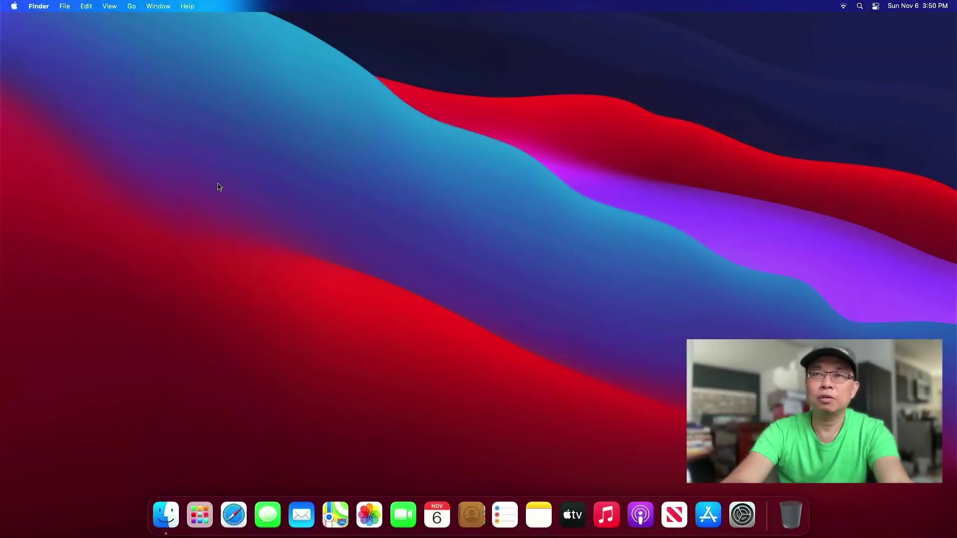
Launch Disk Utility through Spotlight search.
key("super+space")
type("disk")
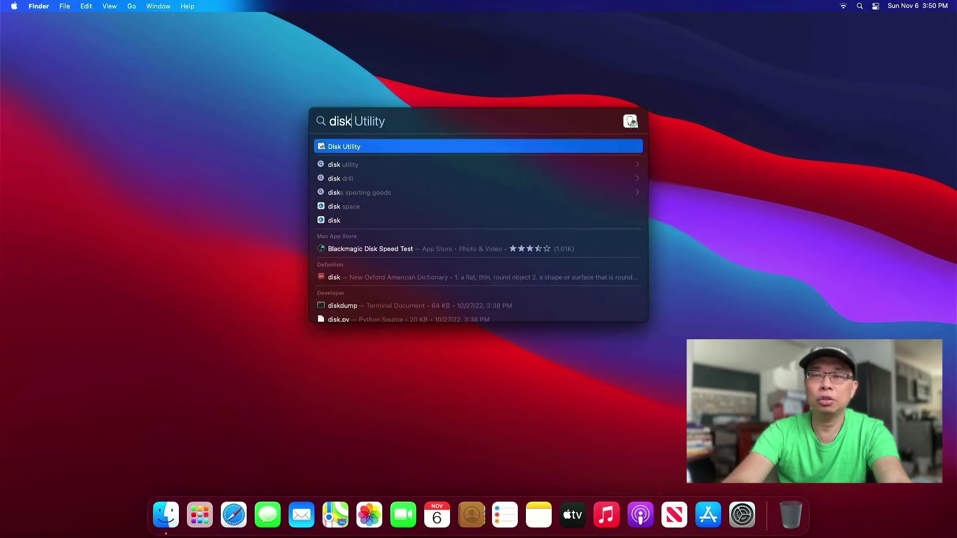
key("Return")
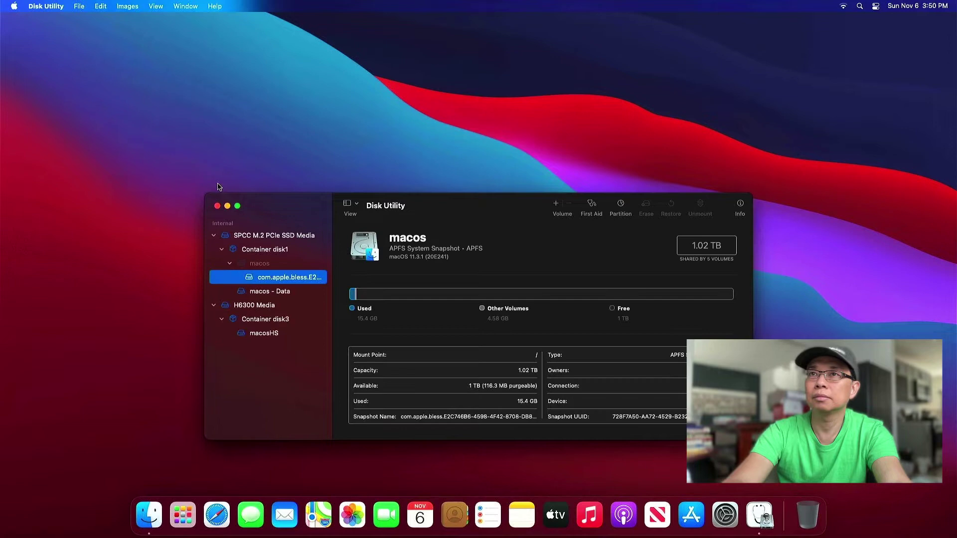
Select the SPCC M.2 PCIe SSD Media drive and add a new partition in its Partition view.
left_click(264, 237)
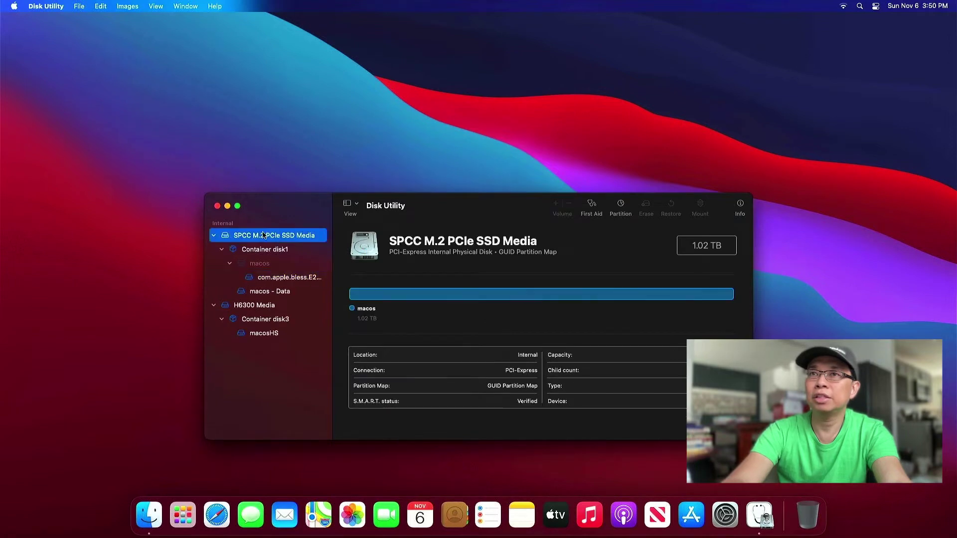
left_click(223, 249)
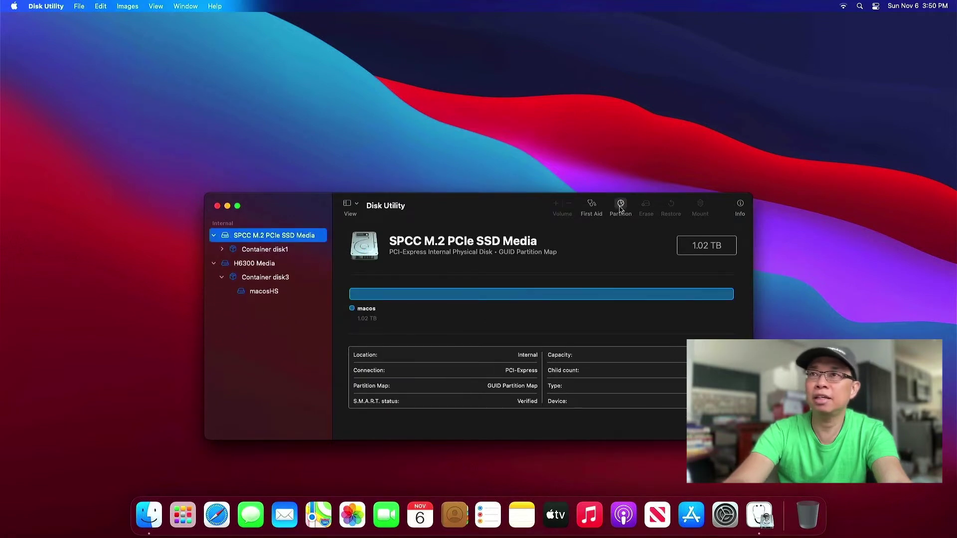
left_click(621, 207)
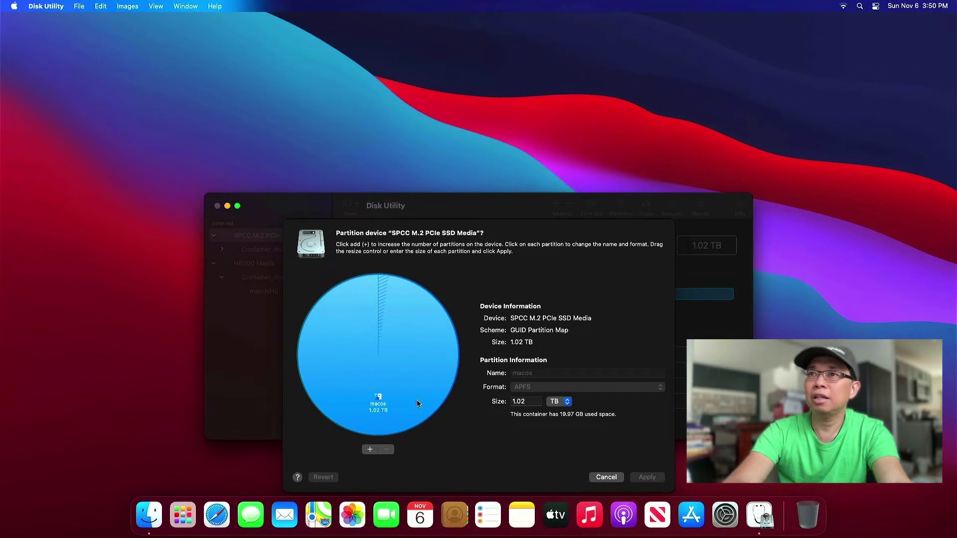
left_click(369, 450)
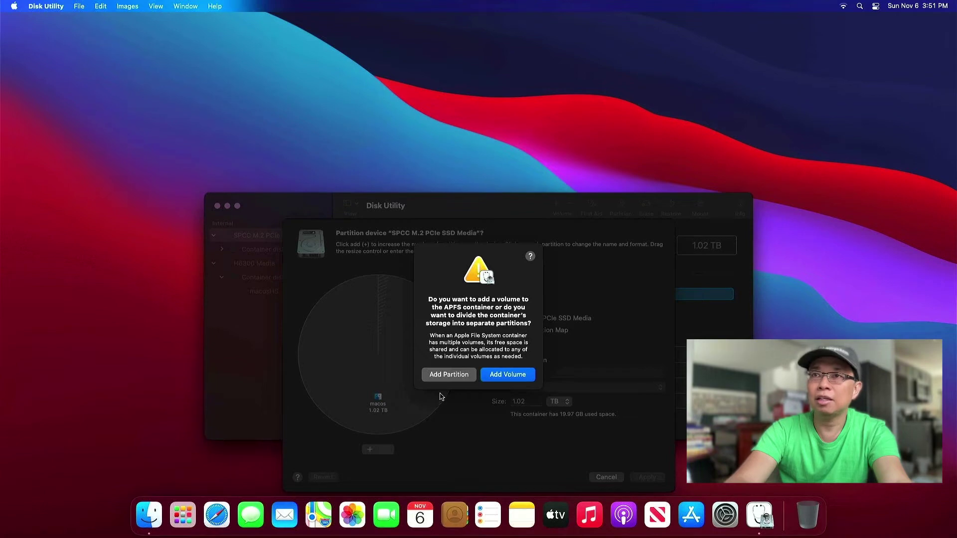
Add a separate partition and resize it to about 320 GB on the pie chart.
left_click(452, 375)
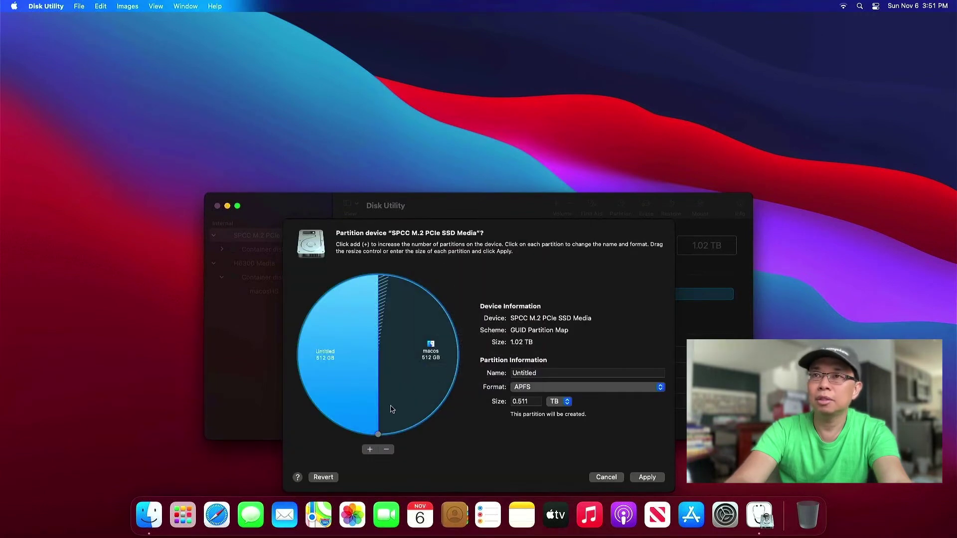
left_click_drag(378, 435, 315, 397)
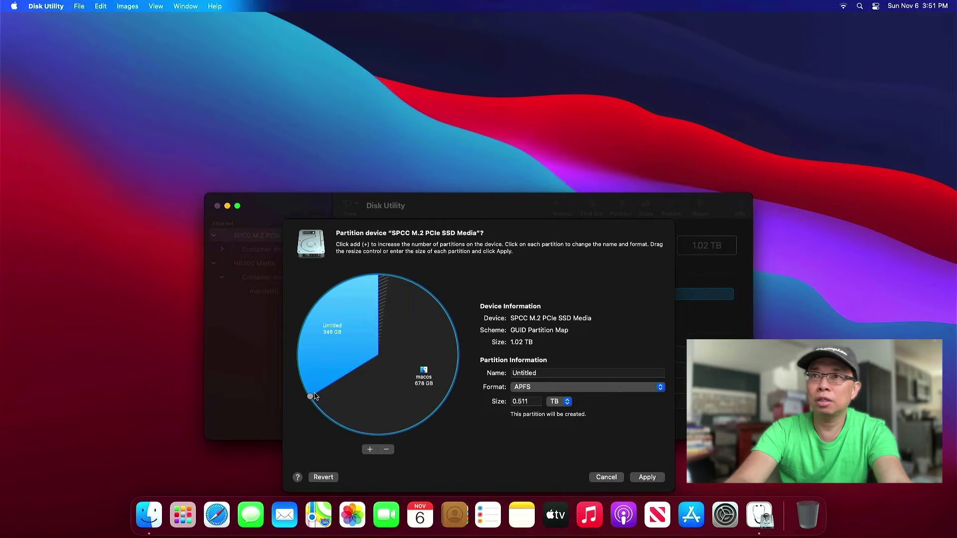
left_click_drag(314, 396, 314, 396)
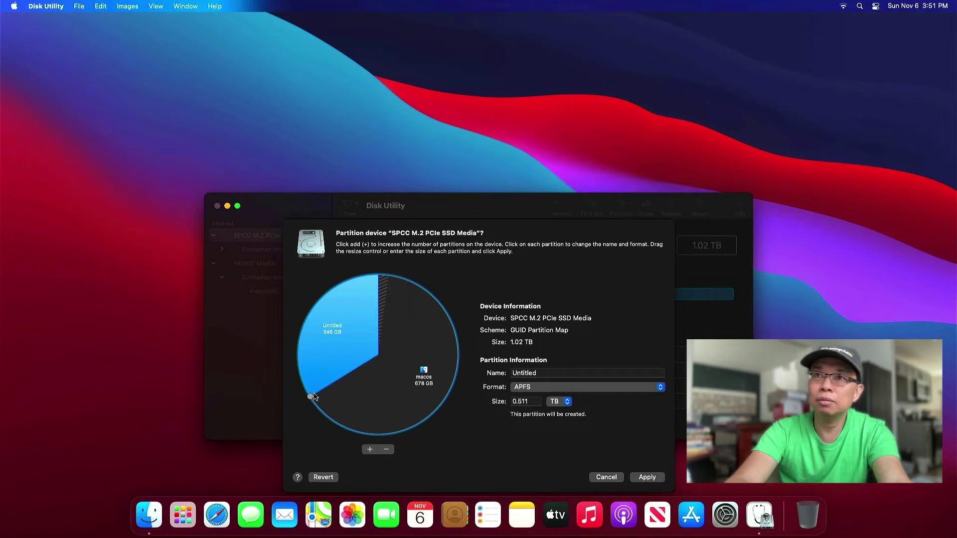
left_click_drag(314, 397, 315, 385)
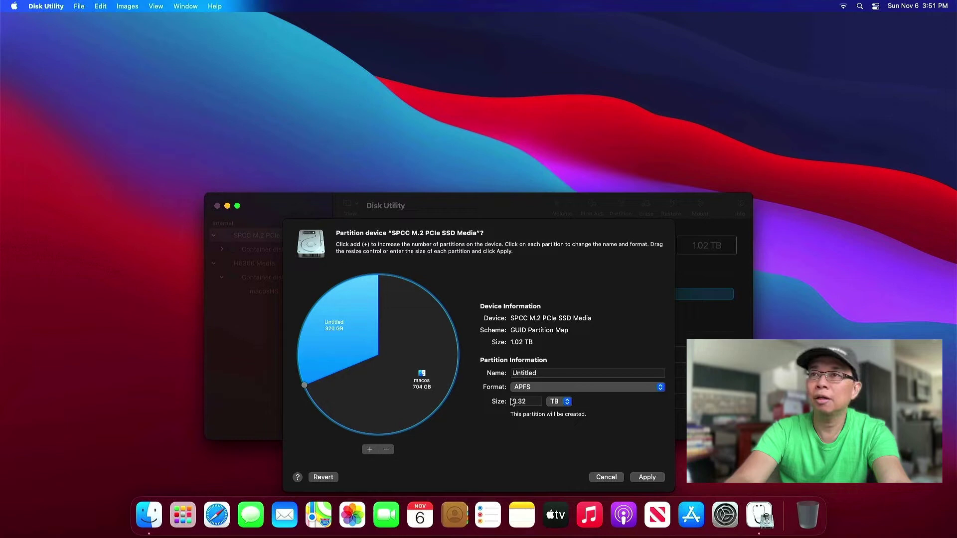
Name the new partition 'zorin' and format it Mac OS Extended (Journaled).
left_click(528, 371)
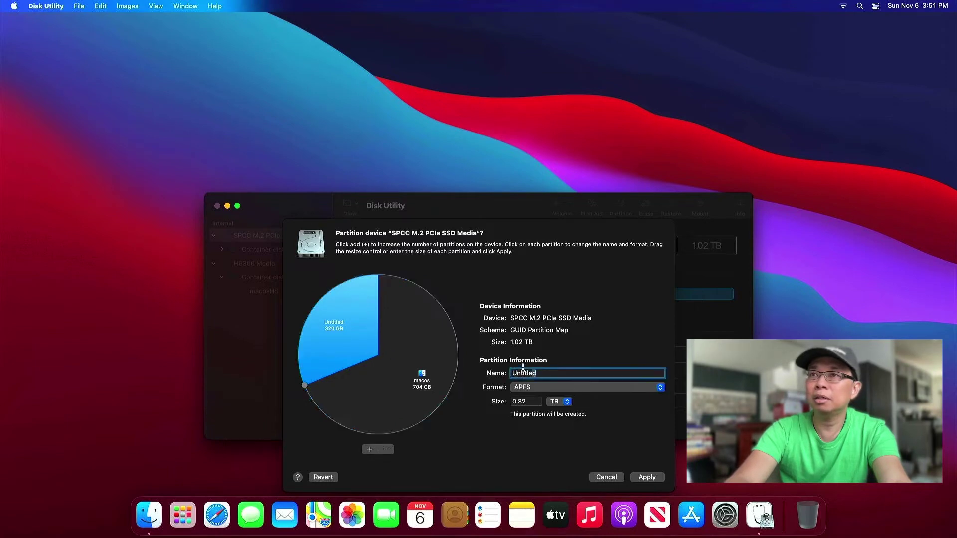
type("zorin")
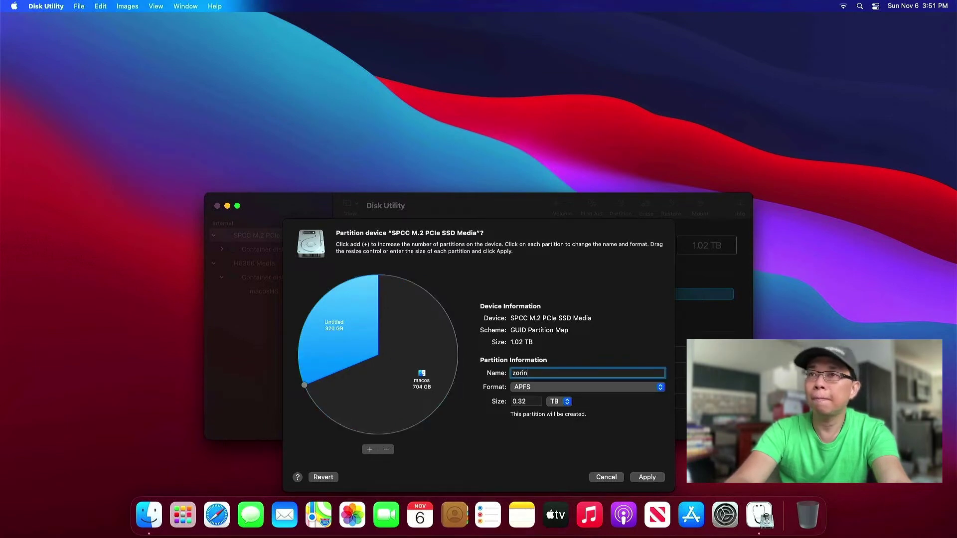
left_click(536, 386)
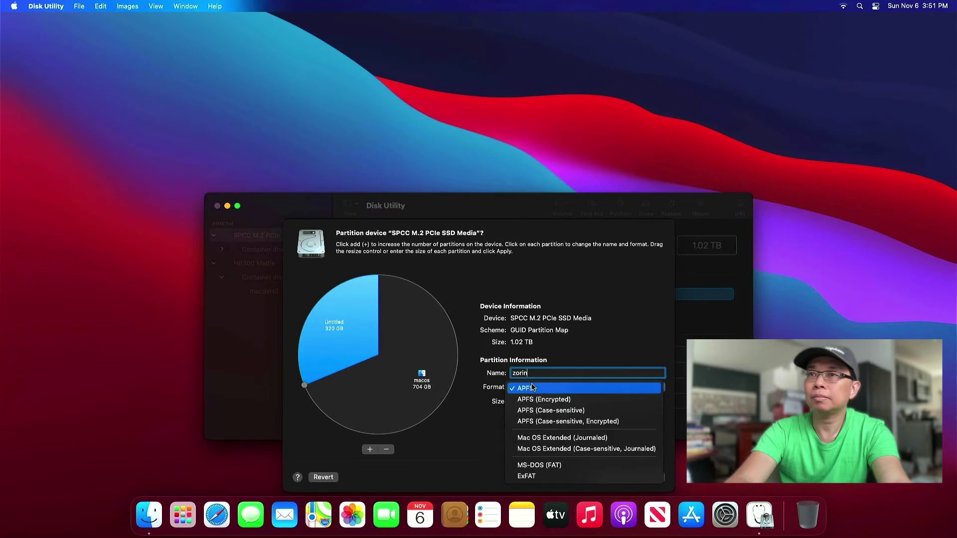
left_click(553, 438)
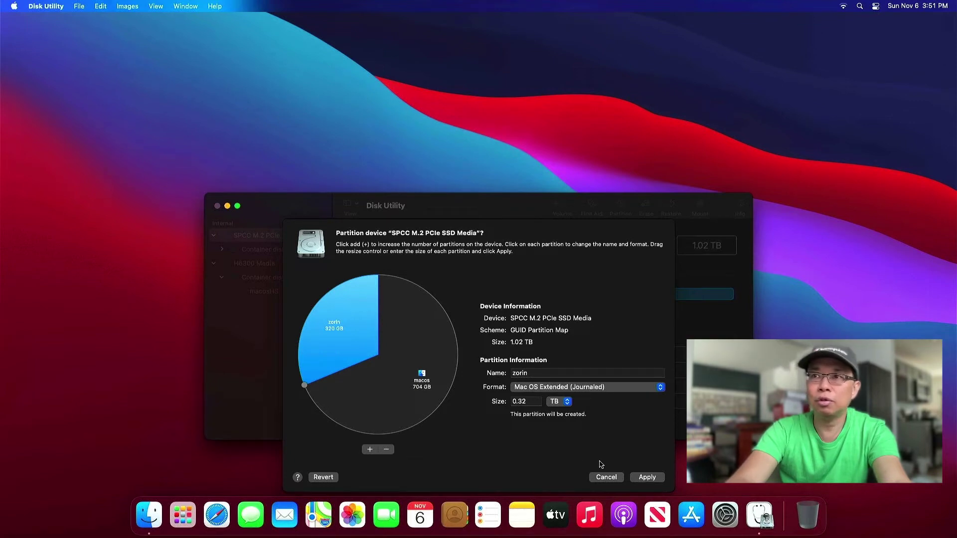
Apply the partitioning and accept the startup-volume resize warning.
left_click(646, 478)
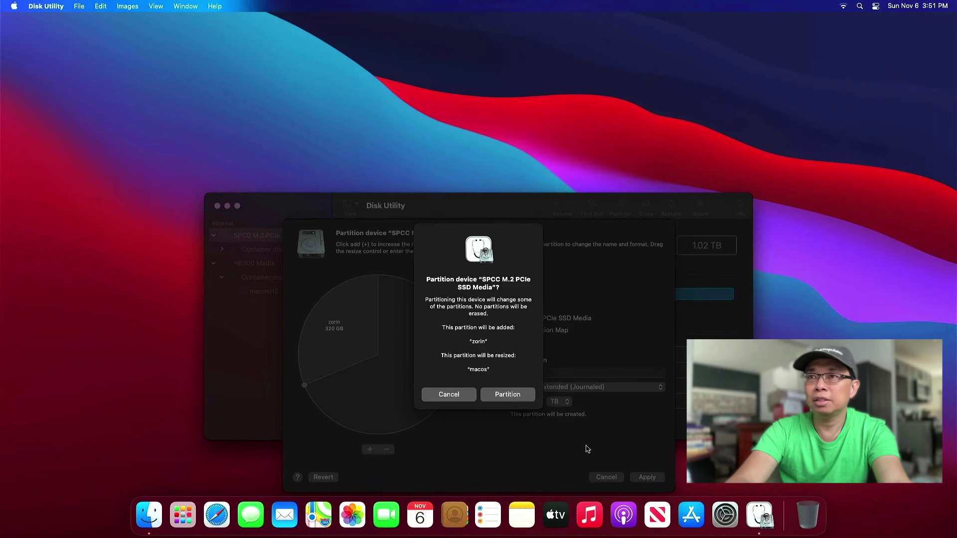
left_click(508, 395)
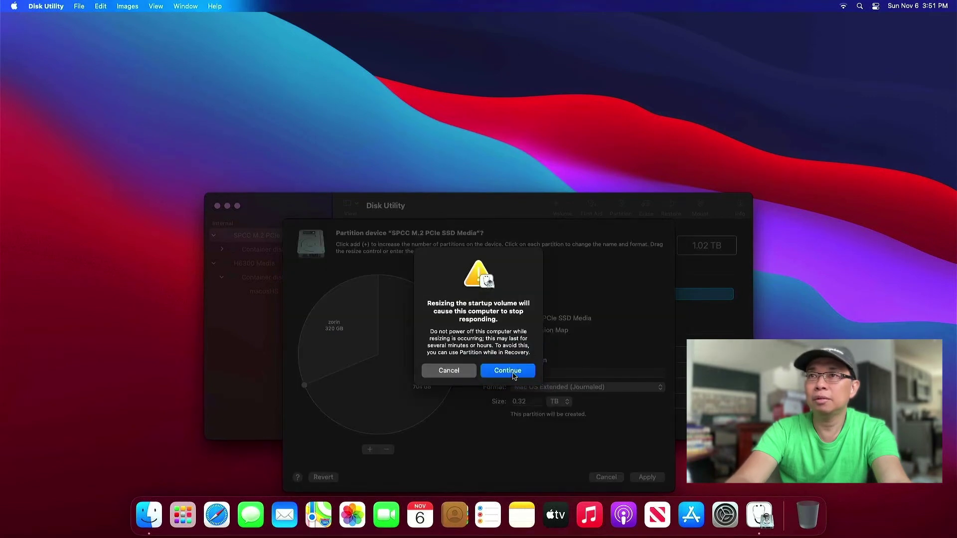
left_click(513, 372)
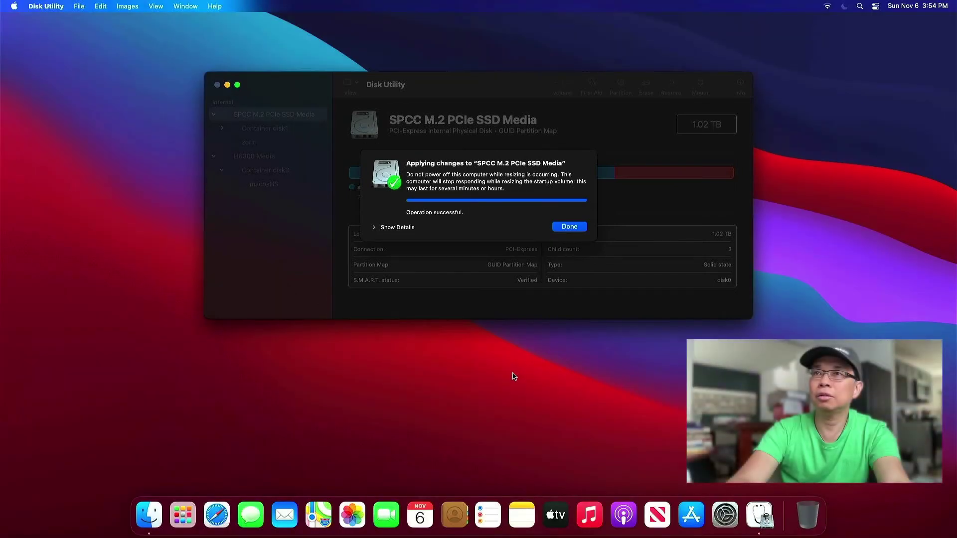
Check the new zorin partition, quit Disk Utility and restart the Mac.
left_click(579, 228)
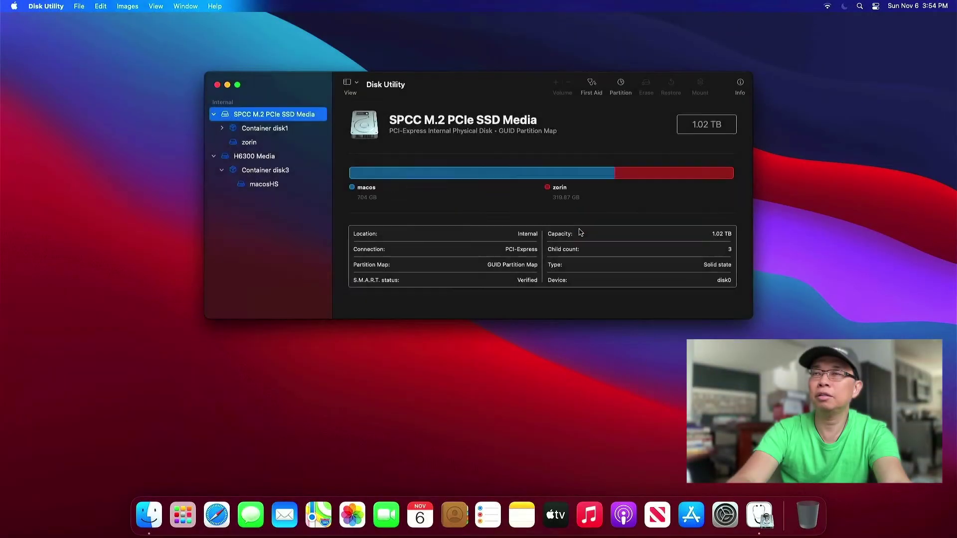
left_click(263, 143)
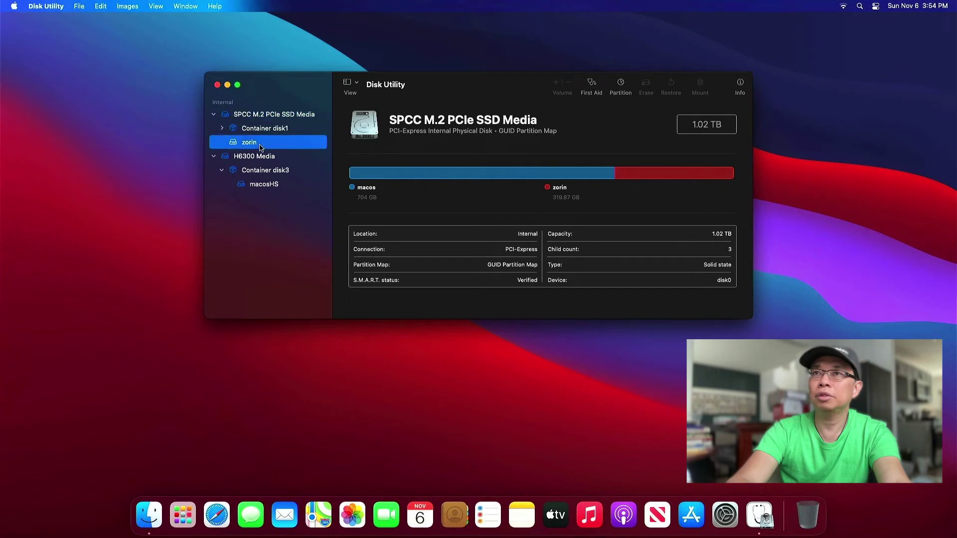
left_click(217, 86)
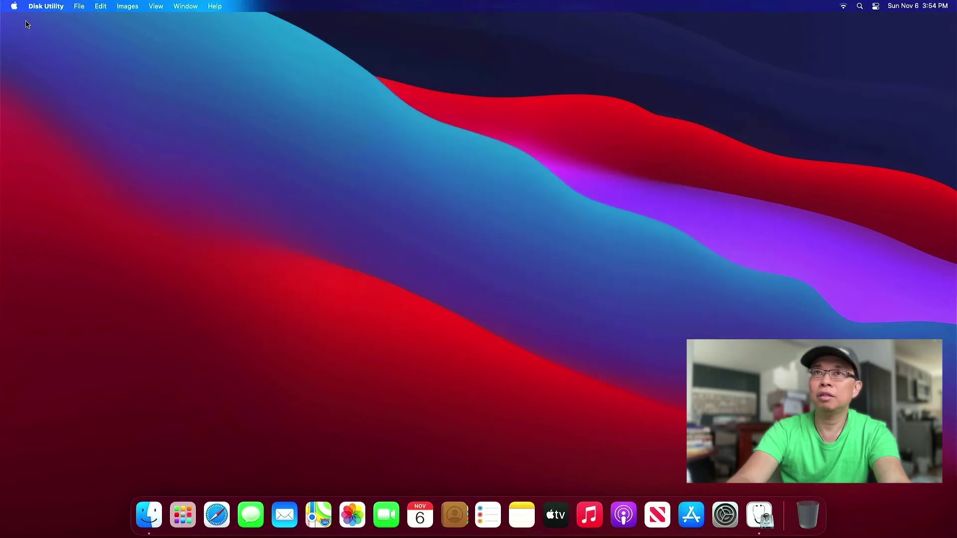
left_click(14, 7)
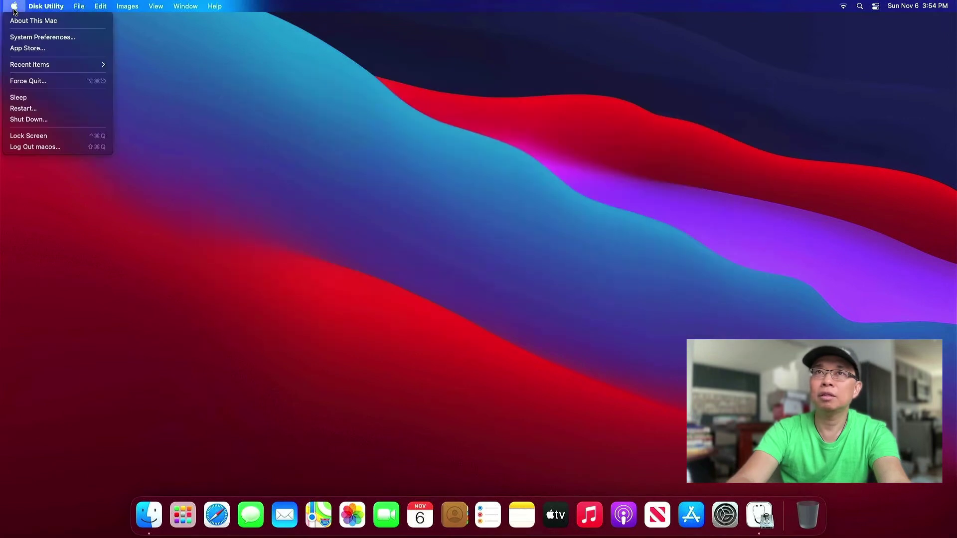
left_click(72, 111)
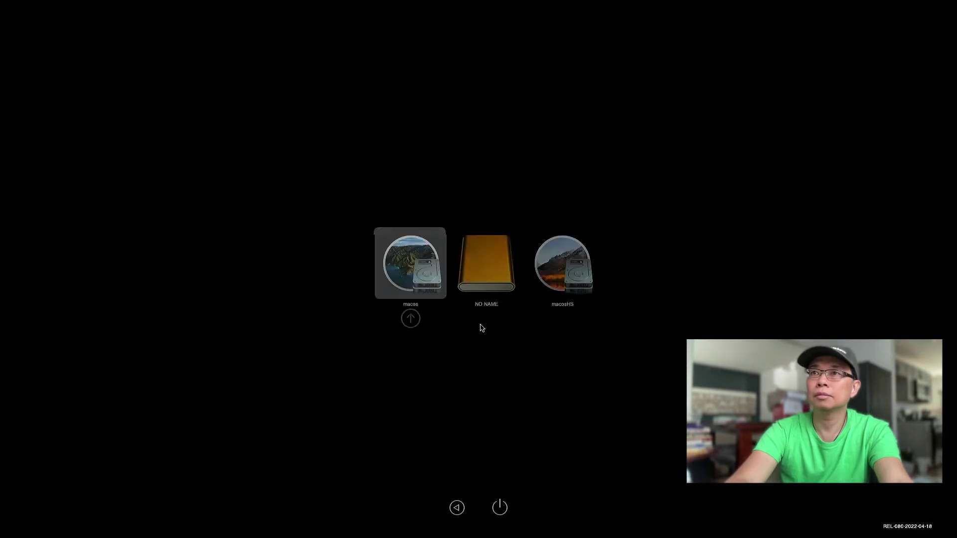
Pick the NO NAME USB drive in the startup picker and boot from it.
key("Right")
key("Right")
key("Left")
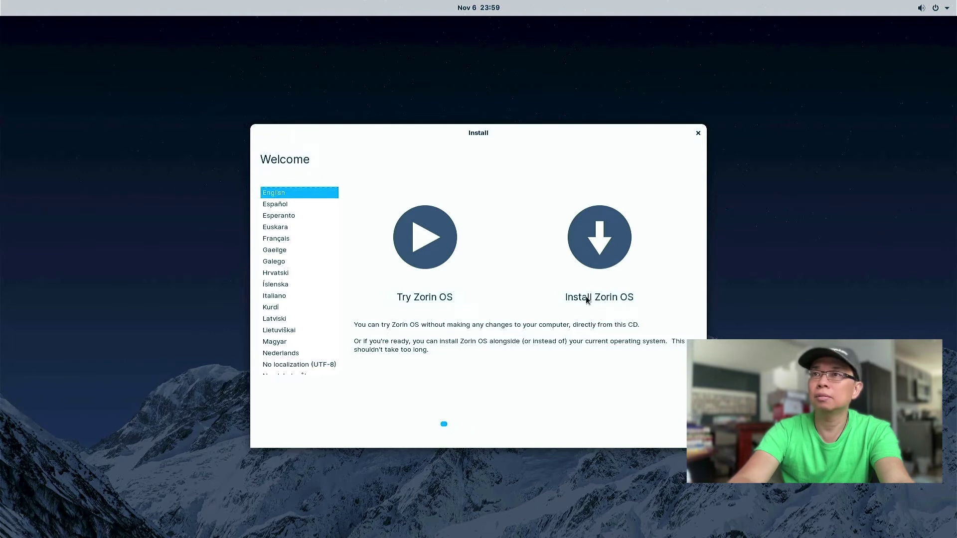
Start installing Zorin OS with English (US) keyboard and third-party software enabled.
left_click(594, 298)
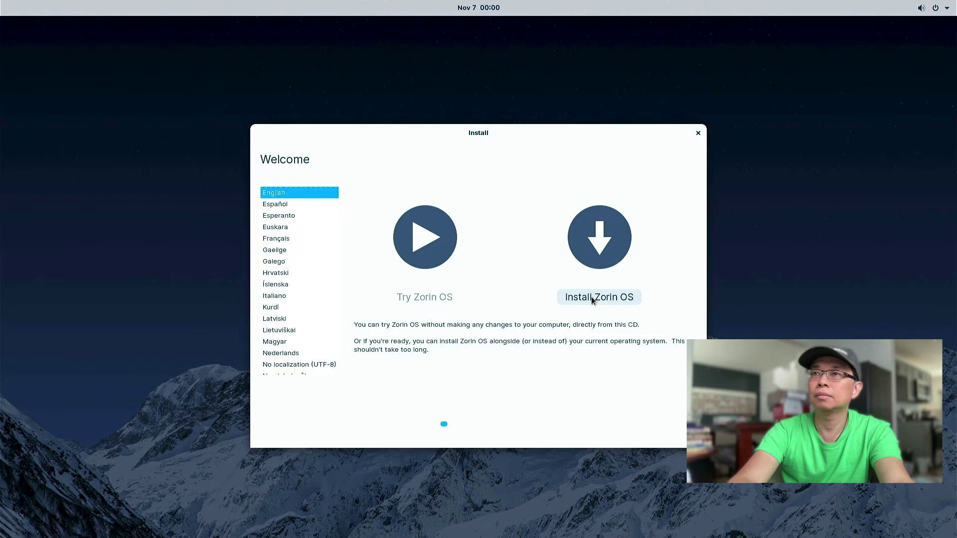
left_click(593, 297)
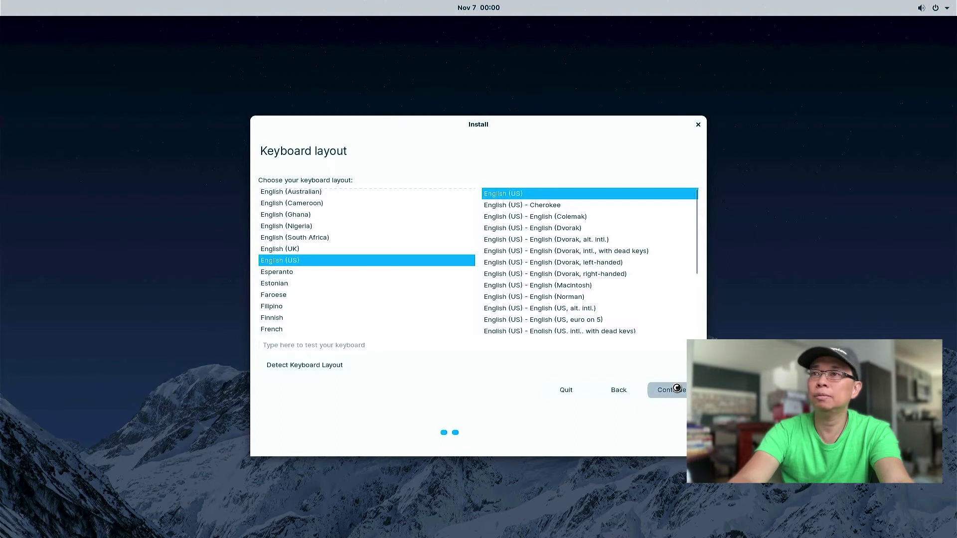
left_click(677, 388)
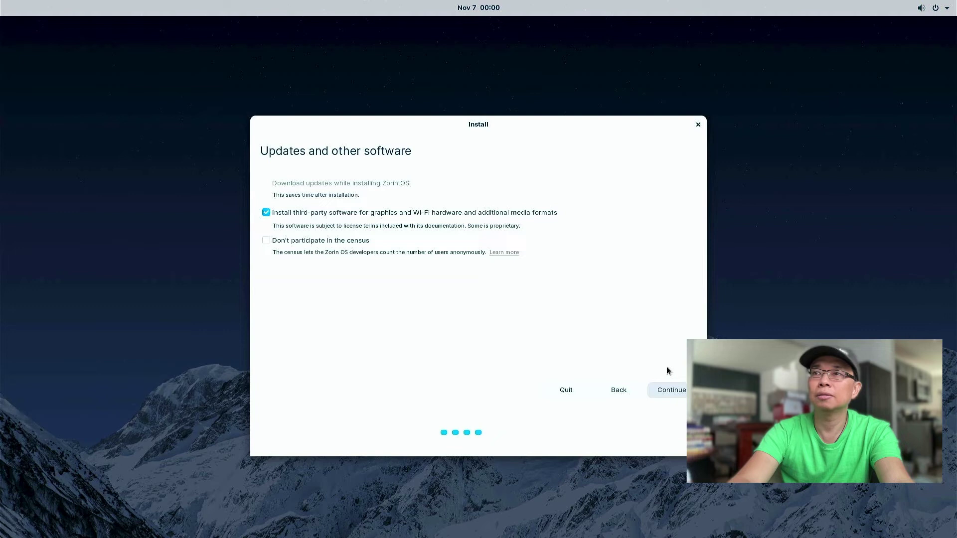
key("Return")
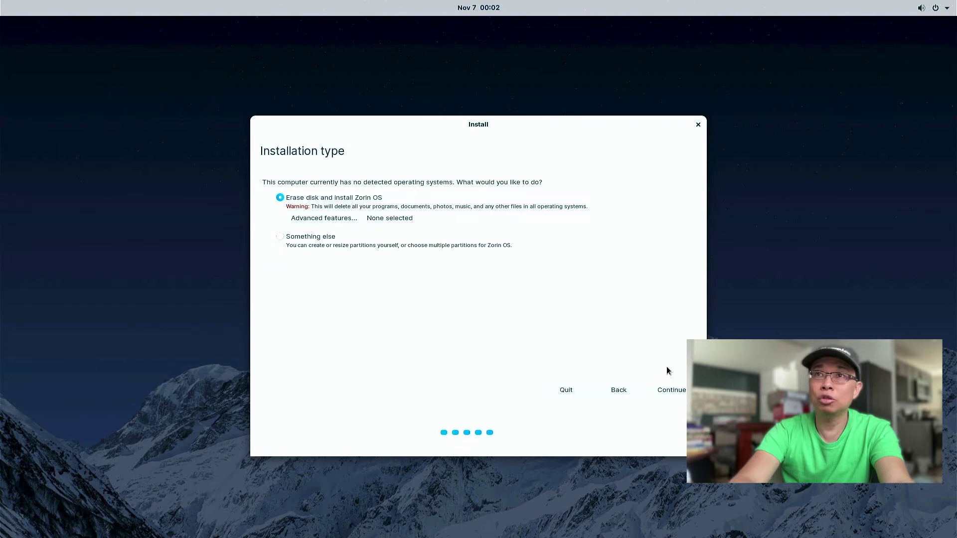
Choose 'Something else' for manual partitioning and review the partition list.
left_click(280, 239)
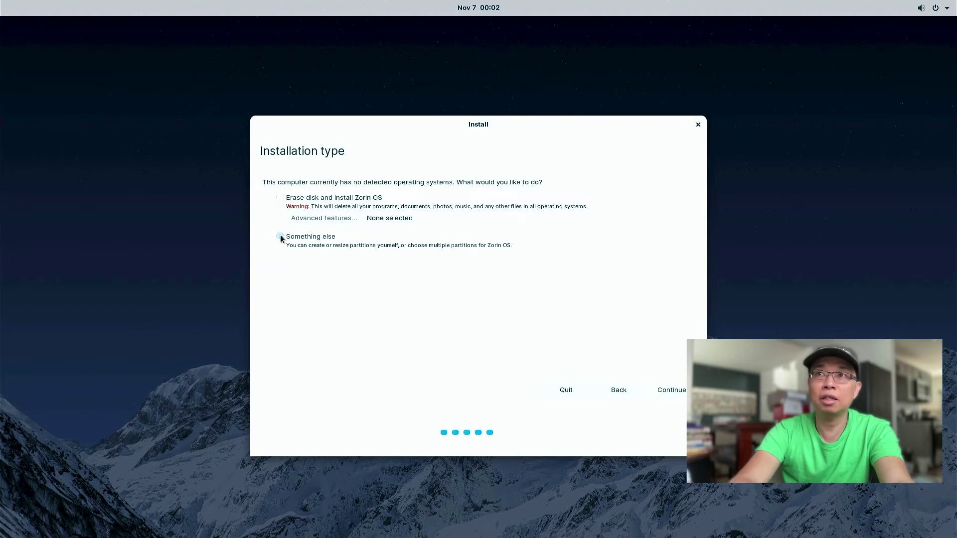
left_click(669, 391)
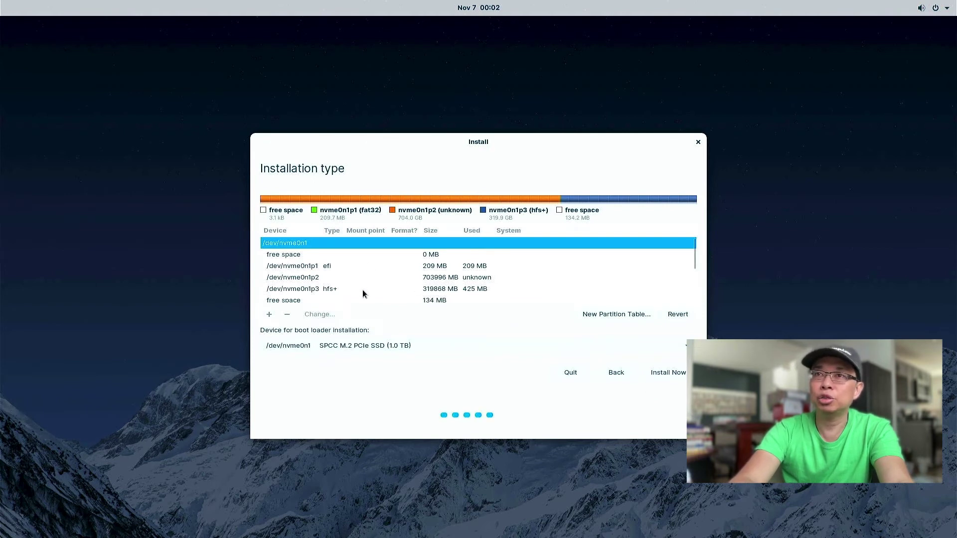
scroll(363, 292, "down", 1)
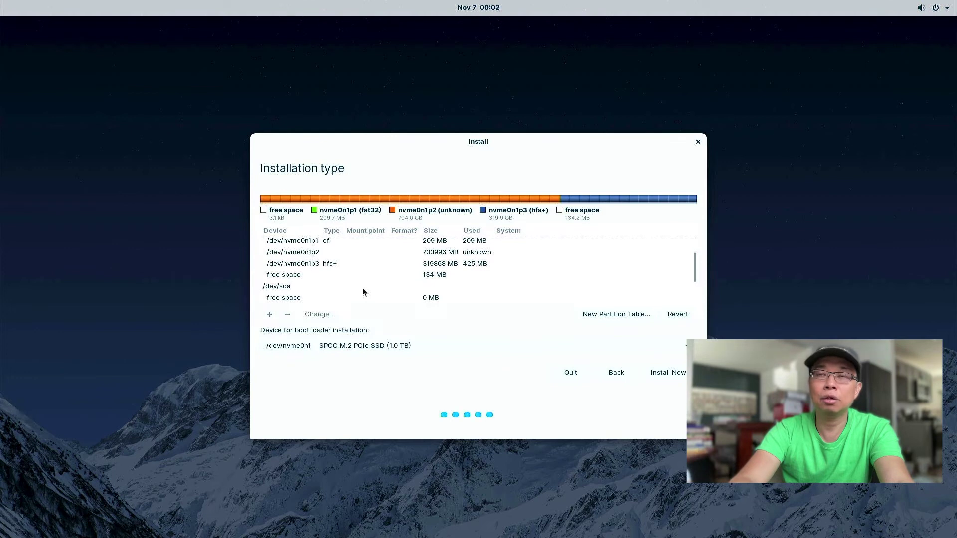
scroll(363, 292, "down", 2)
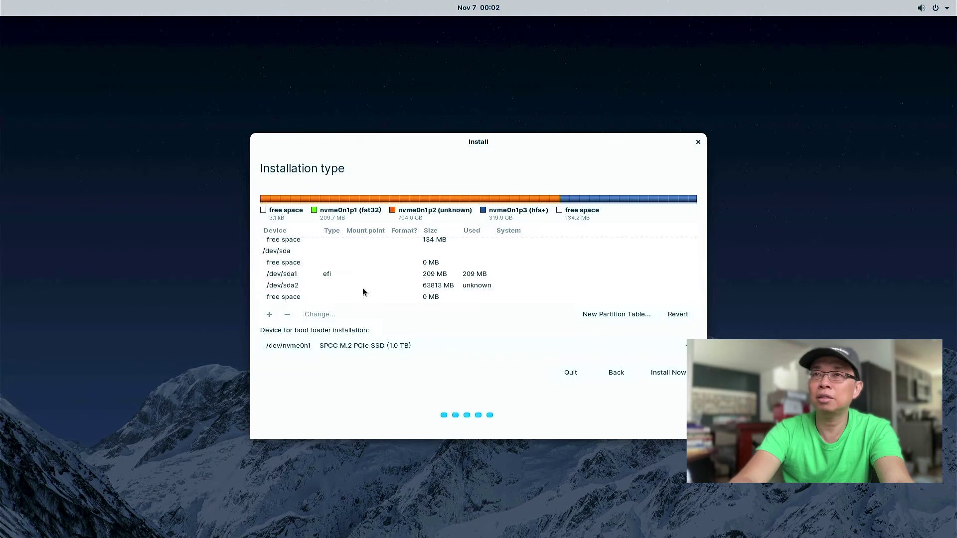
scroll(363, 291, "up", 3)
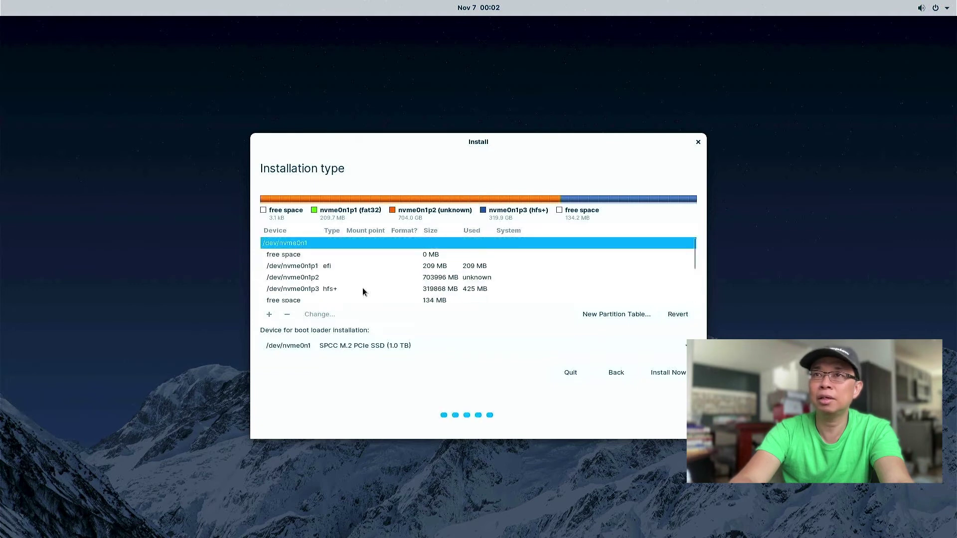
Inspect nvme0n1p1 and nvme0n1p2, then select the hfs+ partition /dev/nvme0n1p3.
left_click(305, 267)
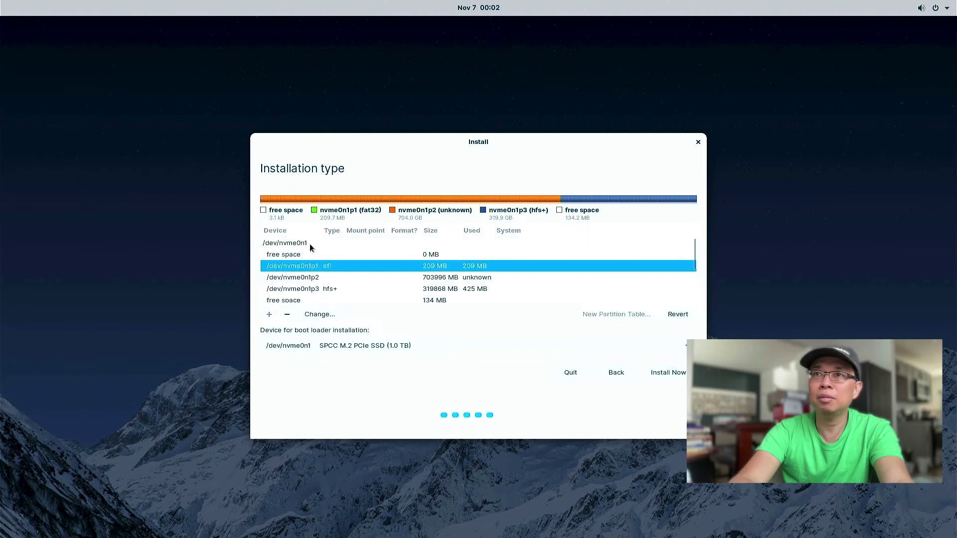
left_click(312, 279)
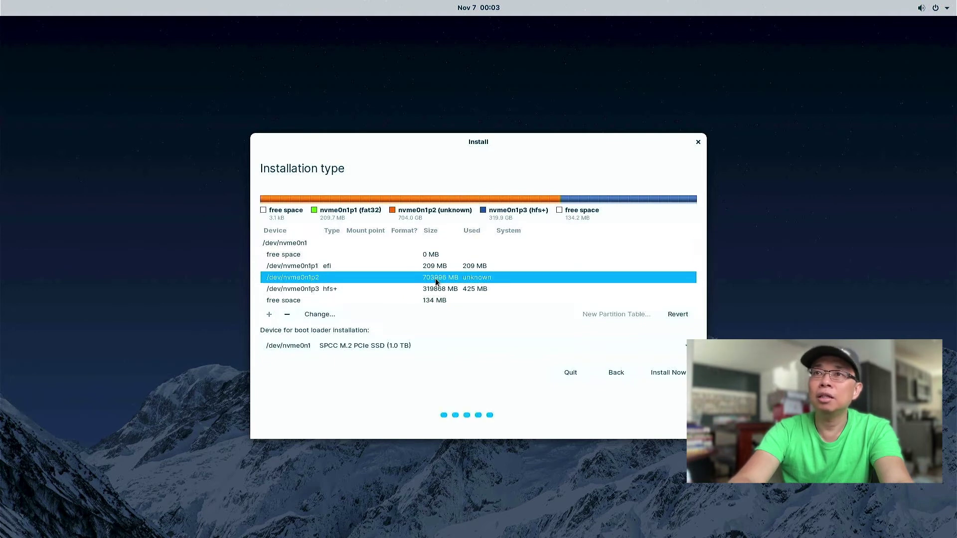
left_click(428, 290)
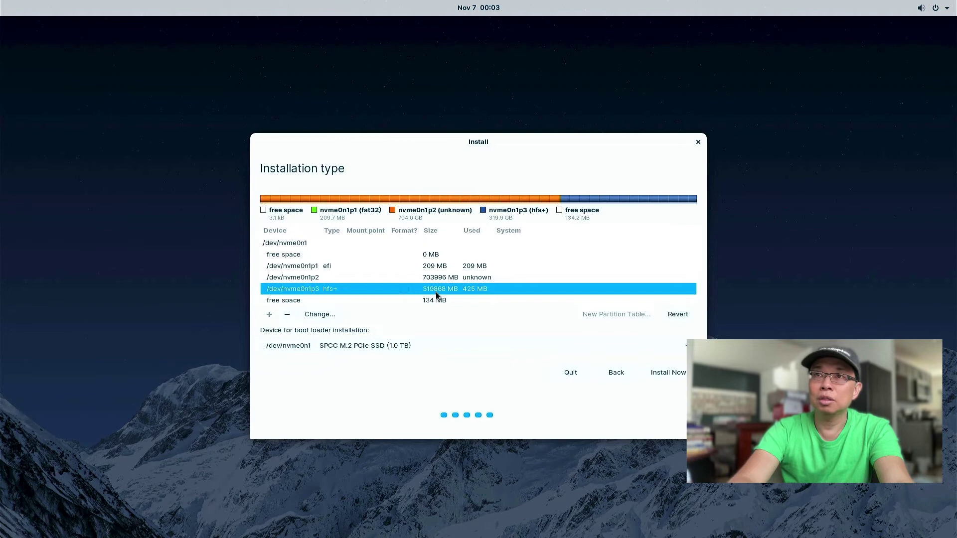
scroll(435, 291, "down", 2)
scroll(436, 295, "up", 2)
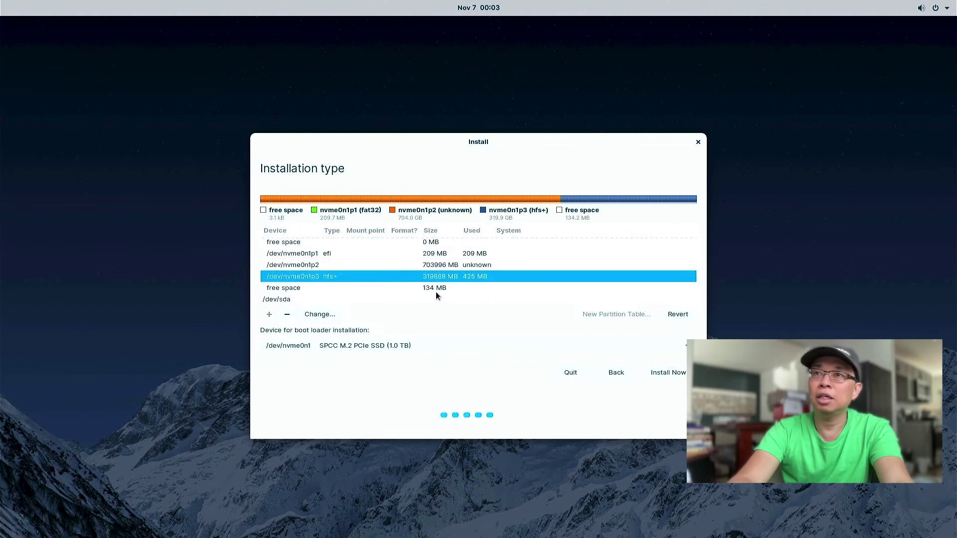
Set /dev/nvme0n1p3 to Ext4 journaling, marked for formatting and mounted at /.
left_click(322, 312)
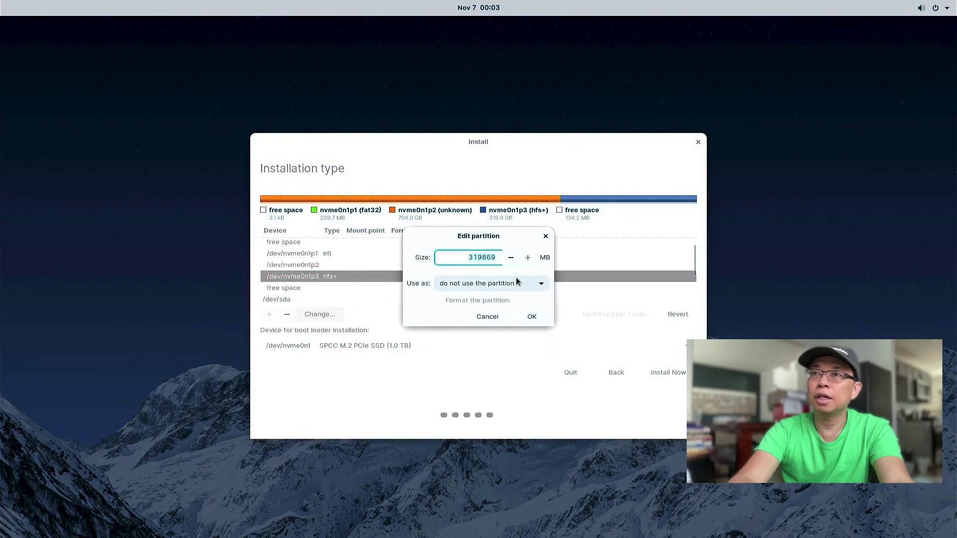
left_click(515, 282)
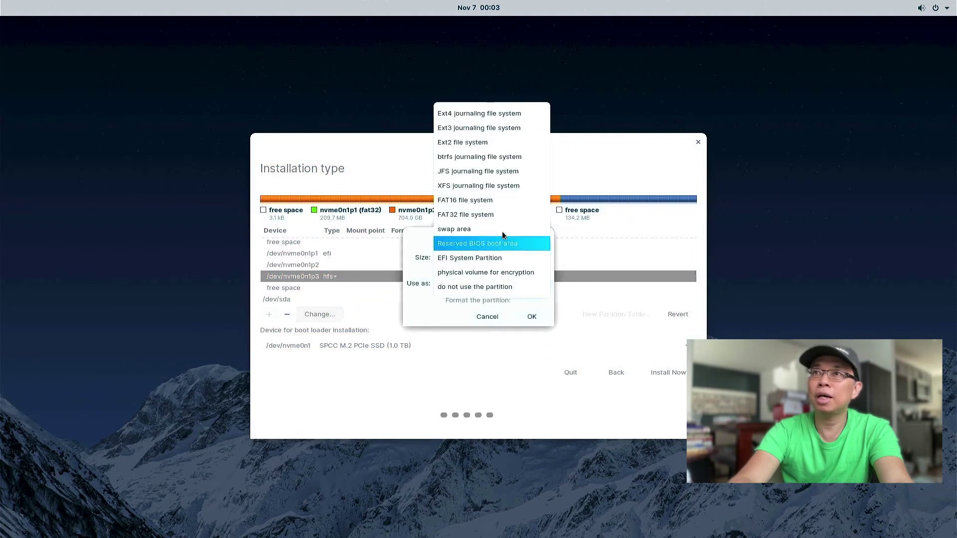
left_click(491, 112)
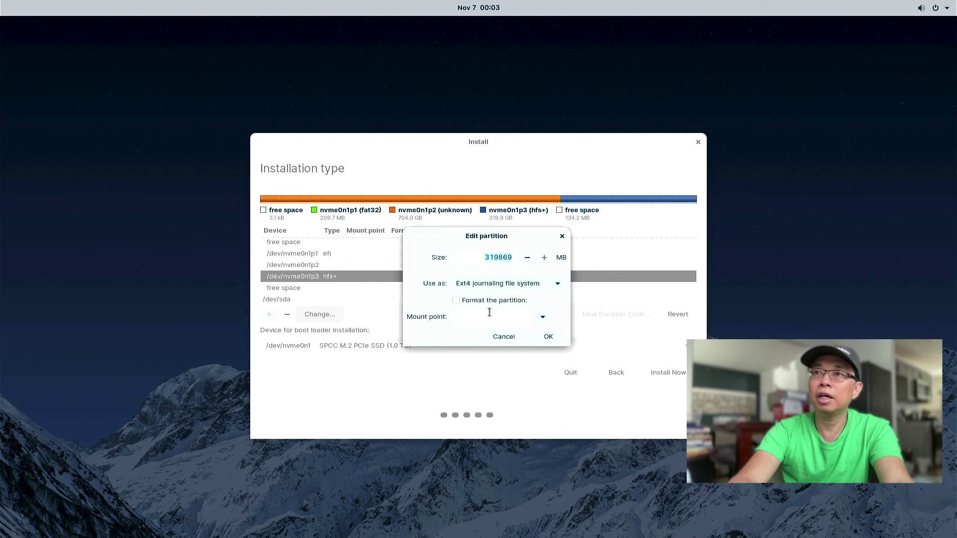
left_click(543, 318)
left_click(508, 337)
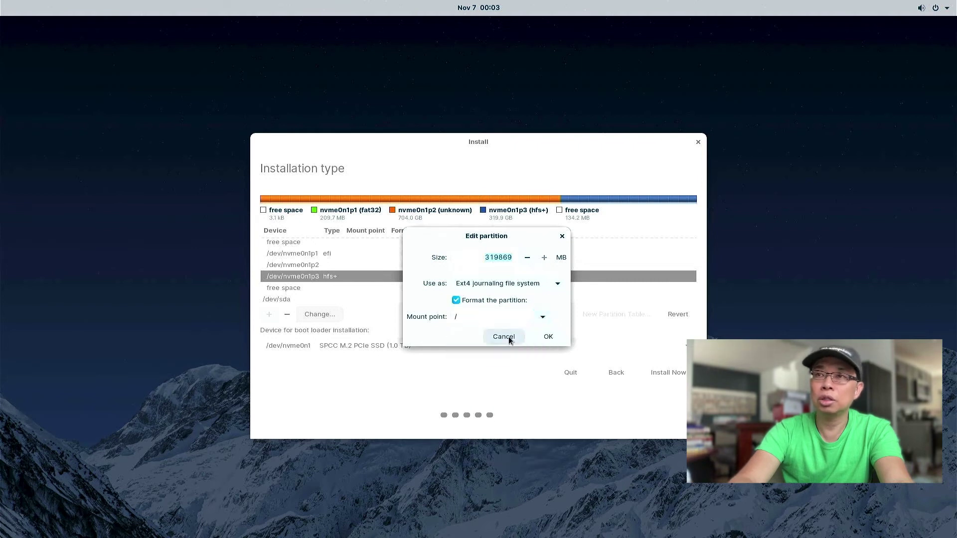
left_click(548, 336)
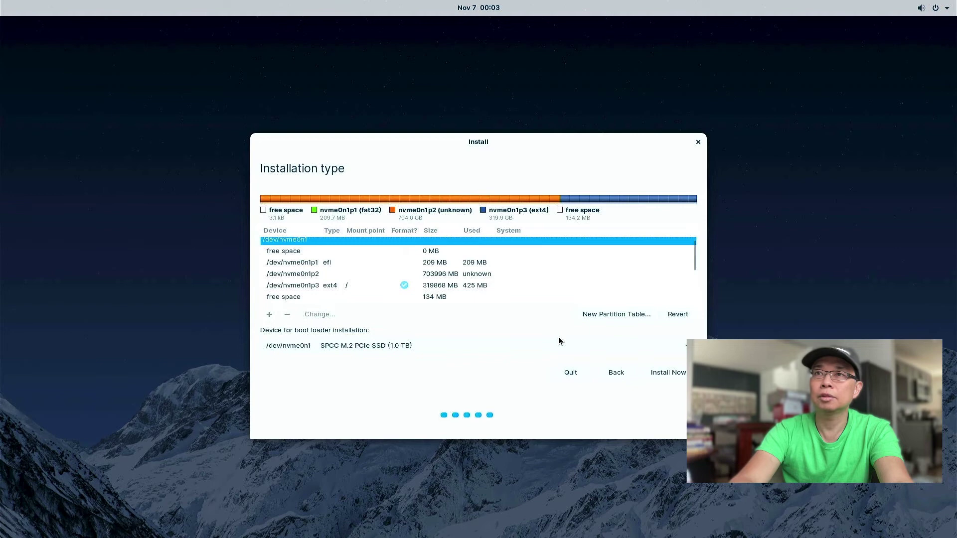
Put the boot loader on /dev/nvme0n1p3 and confirm writing the partition changes to disk.
left_click(340, 284)
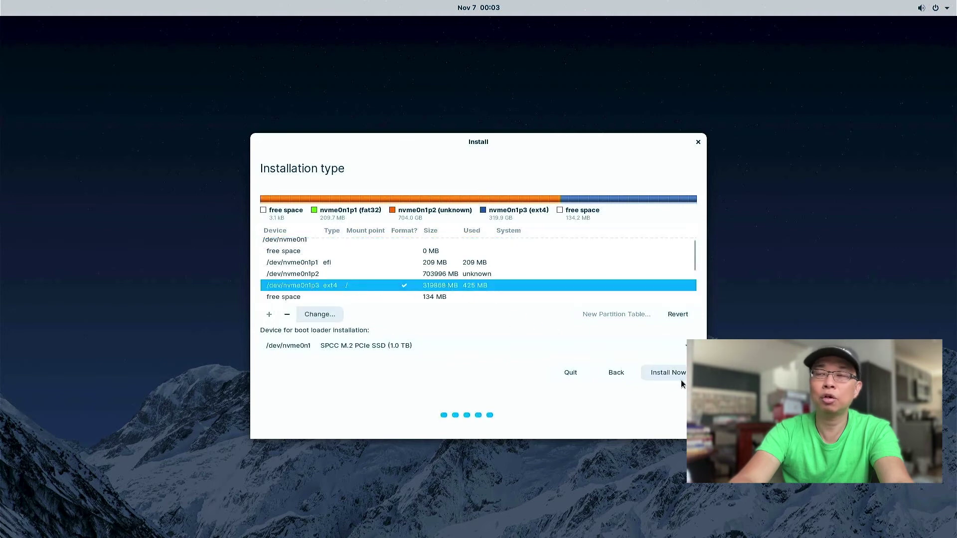
left_click(486, 347)
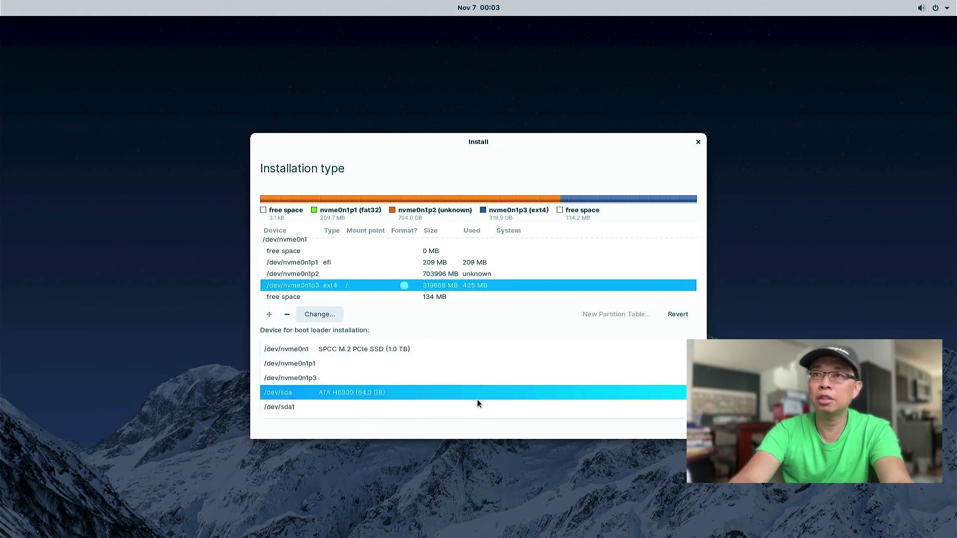
left_click(471, 378)
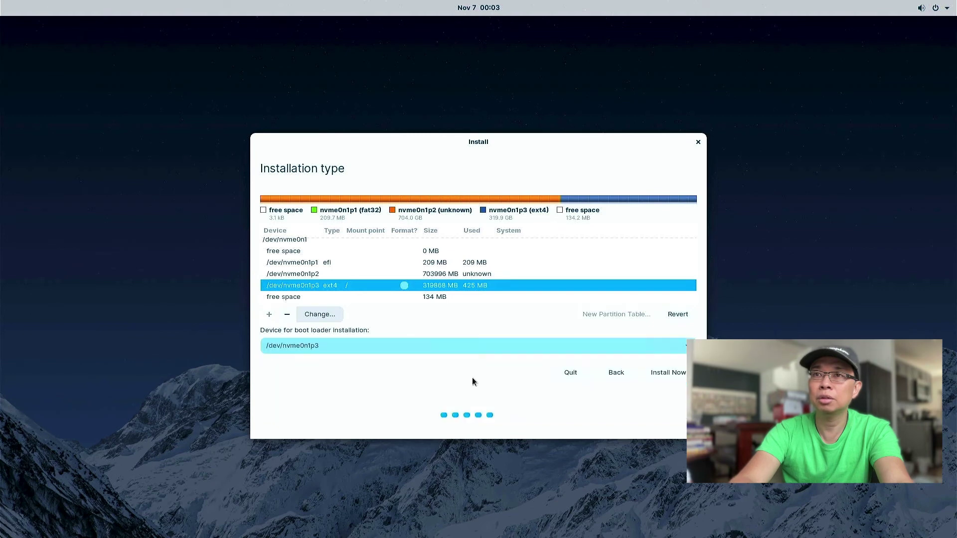
left_click(681, 377)
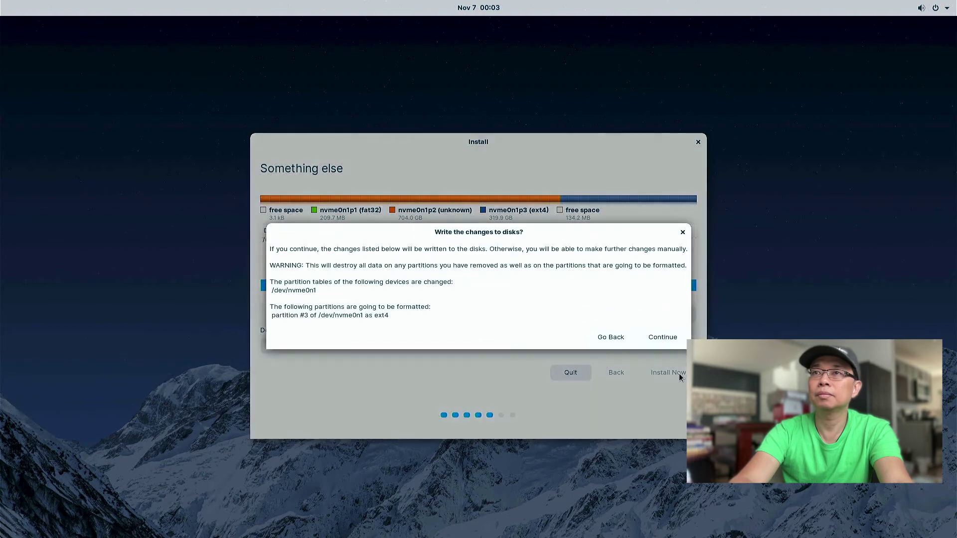
left_click(667, 336)
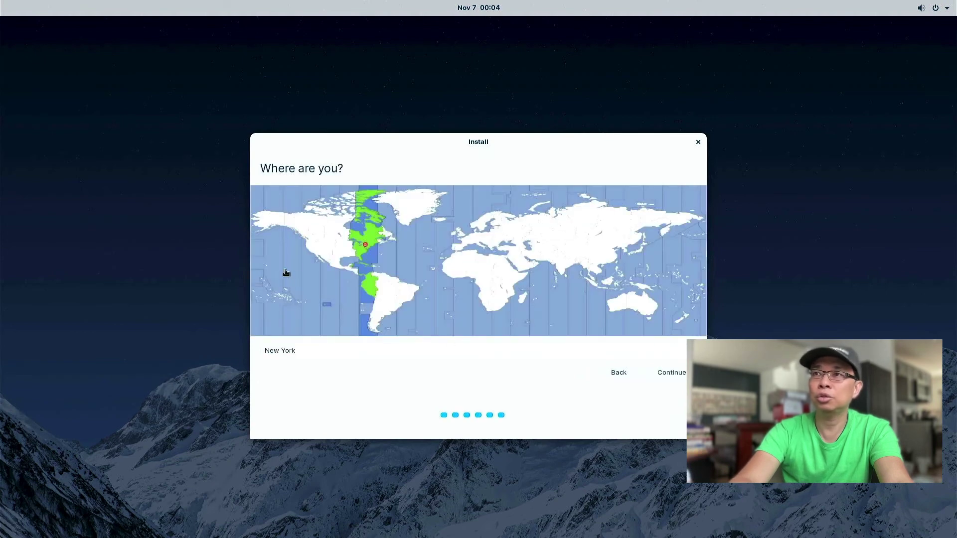
Pick the Los Angeles time zone, enter name 'zorin' with a confirmed password, and start installing.
left_click(310, 252)
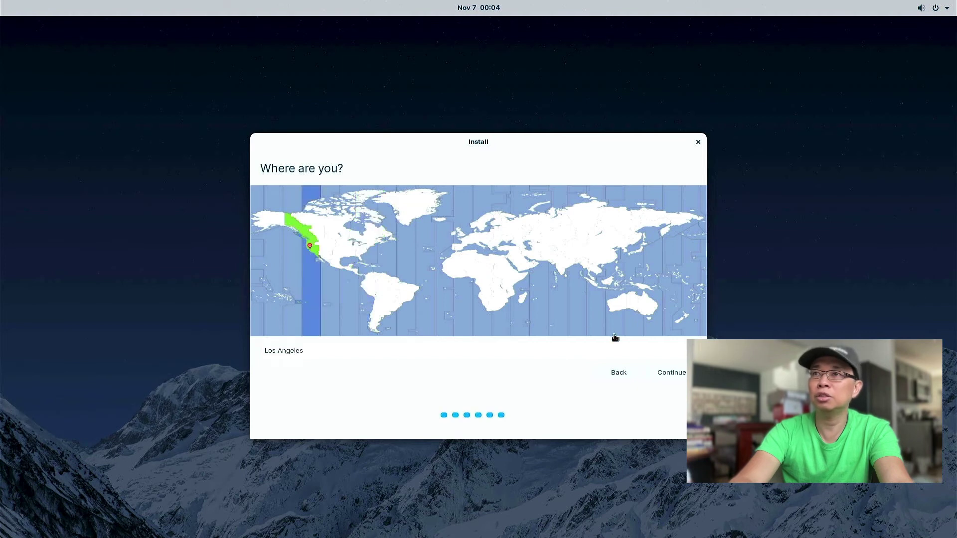
left_click(668, 373)
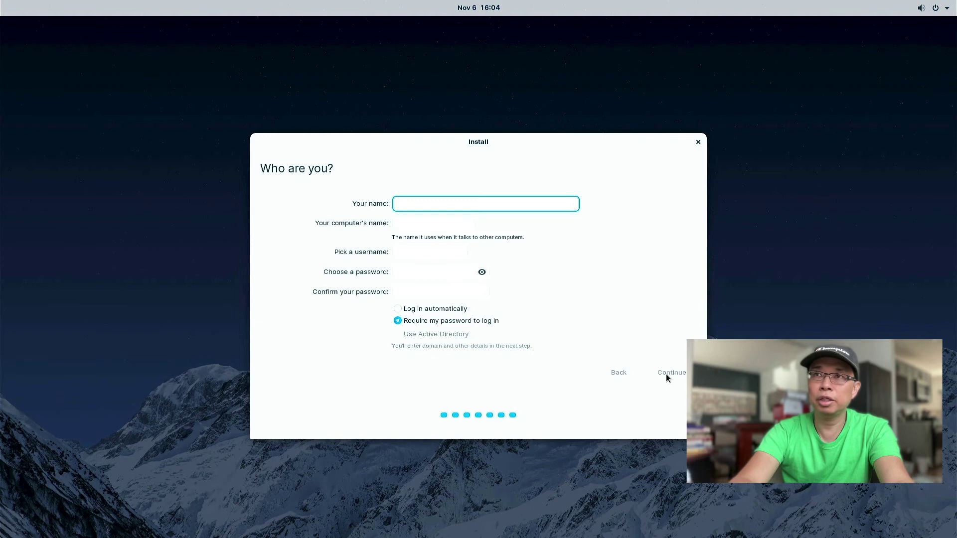
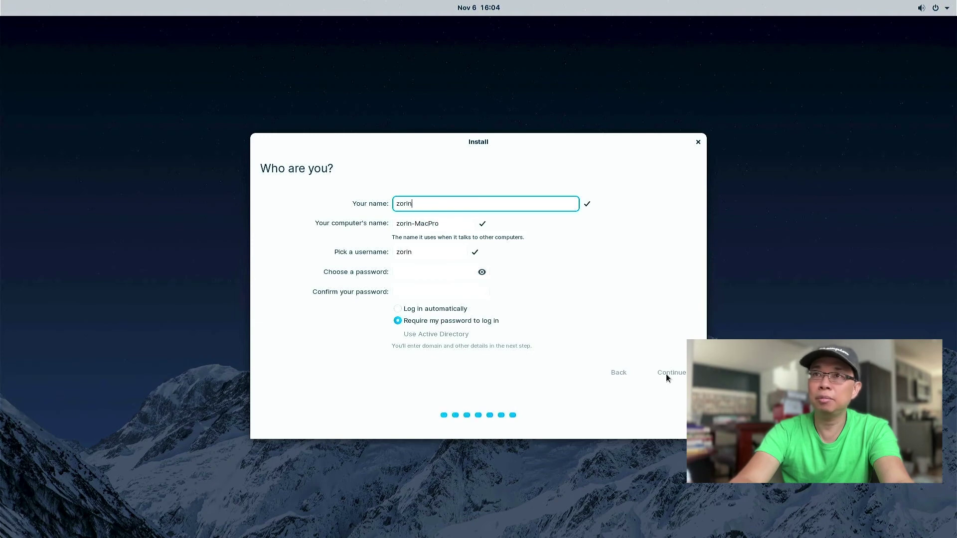
left_click(434, 271)
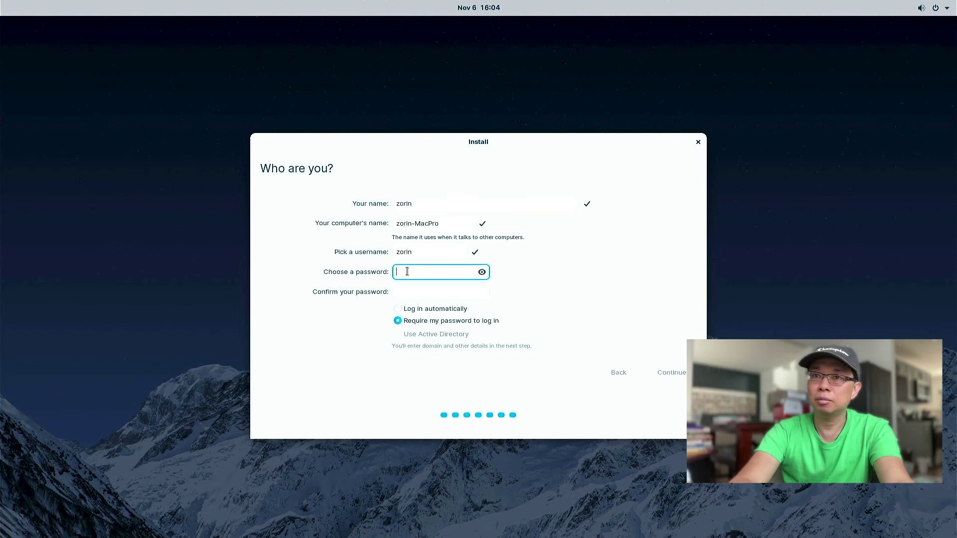
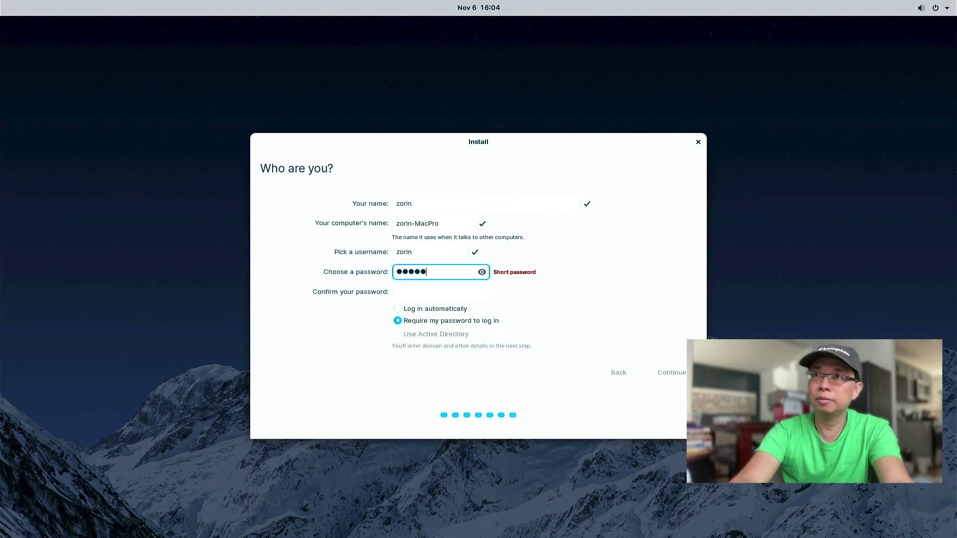
key("Tab")
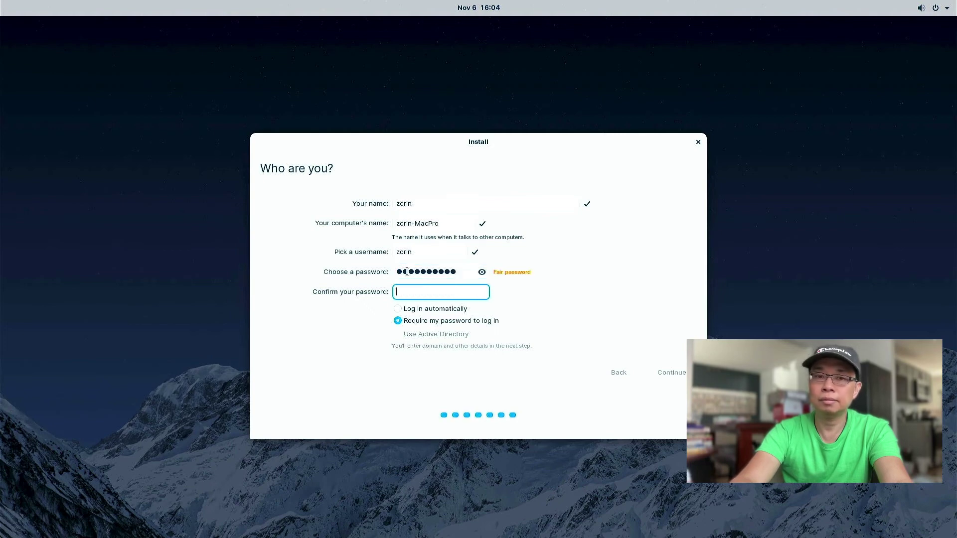
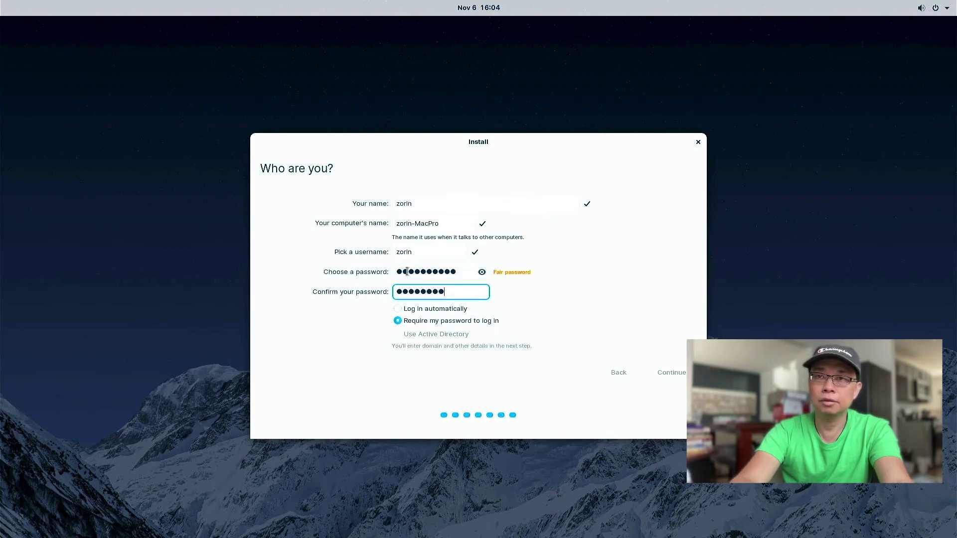
left_click(680, 372)
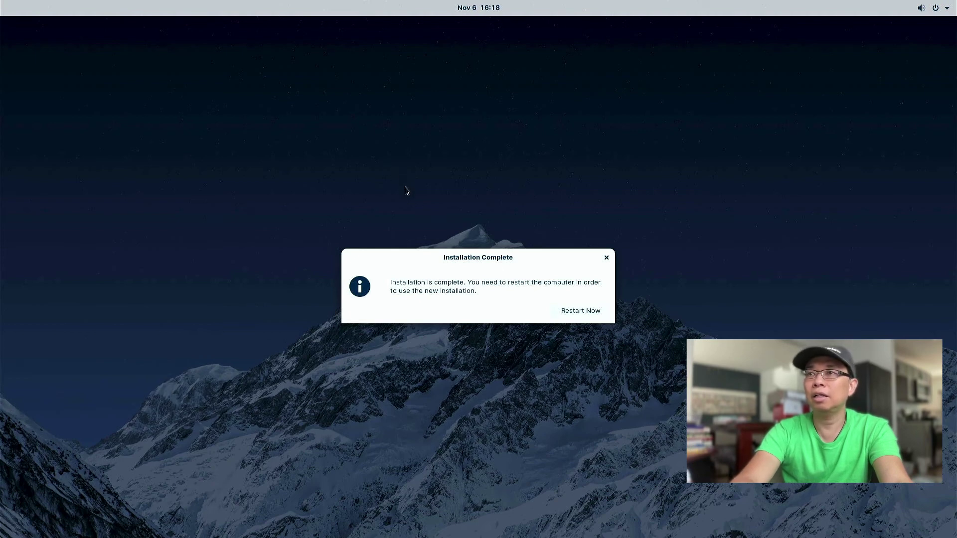
Choose Restart Now in the Installation Complete dialog to reboot the Mac.
left_click(591, 311)
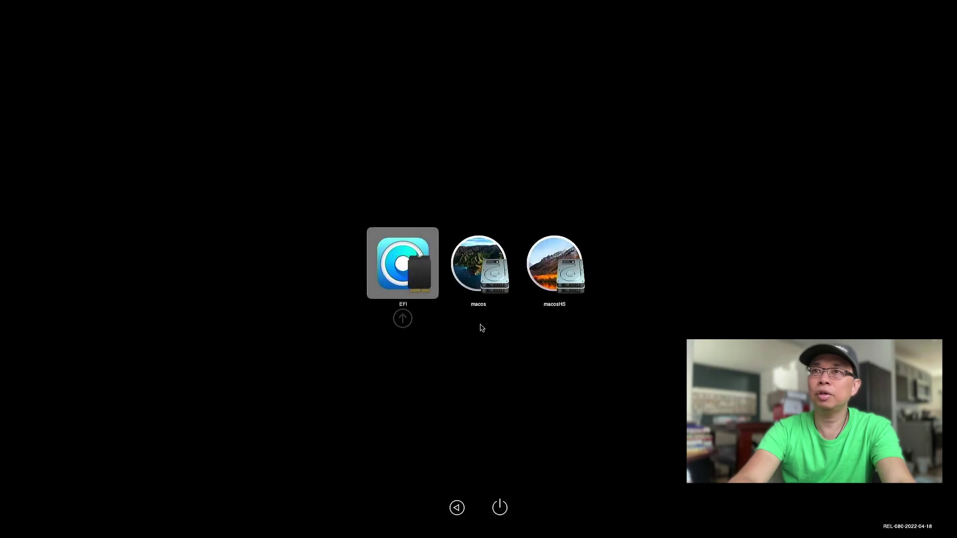
Move the OpenCore boot picker selection from EFI to the next disk.
key("Right")
key("Right")
key("Right")
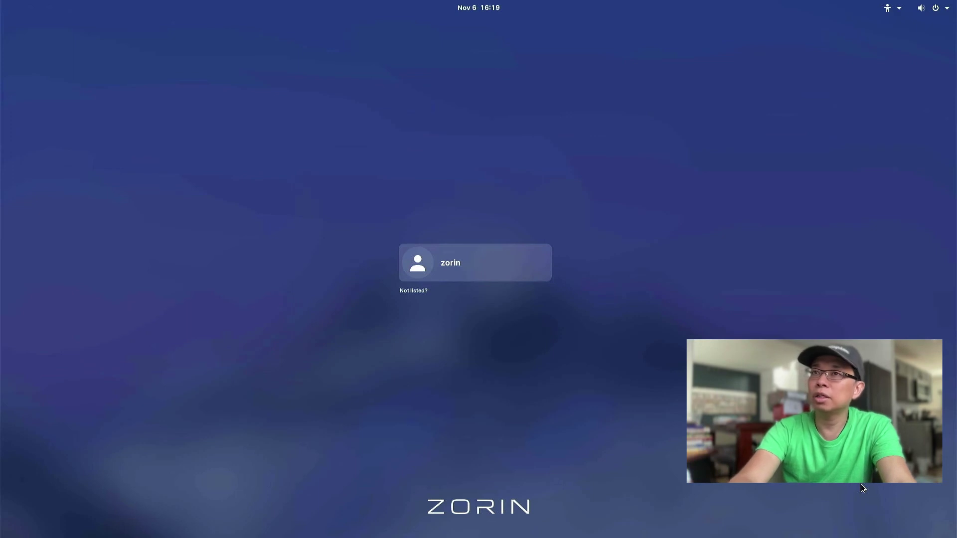
Log in to the new Zorin OS account, re-entering the password after the first attempt fails.
key("Return")
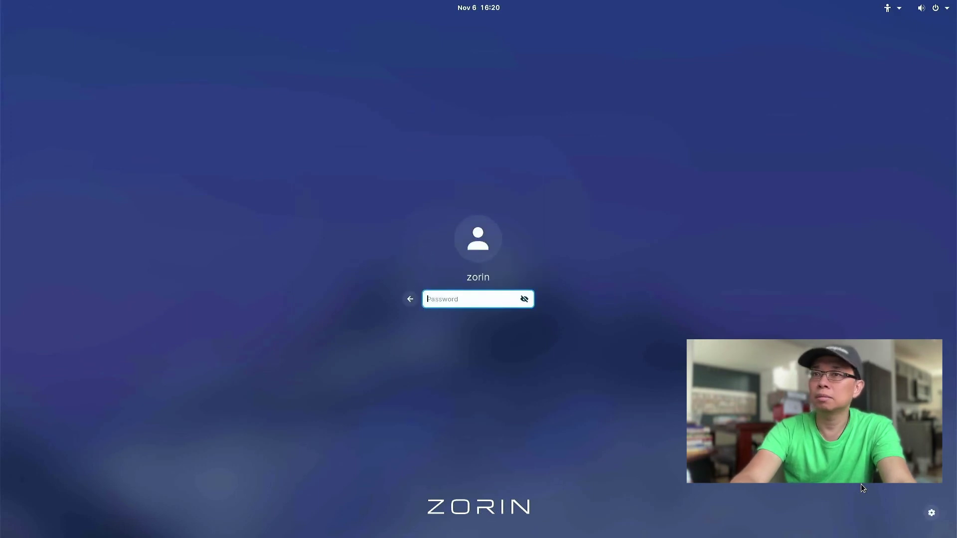
type("•••••")
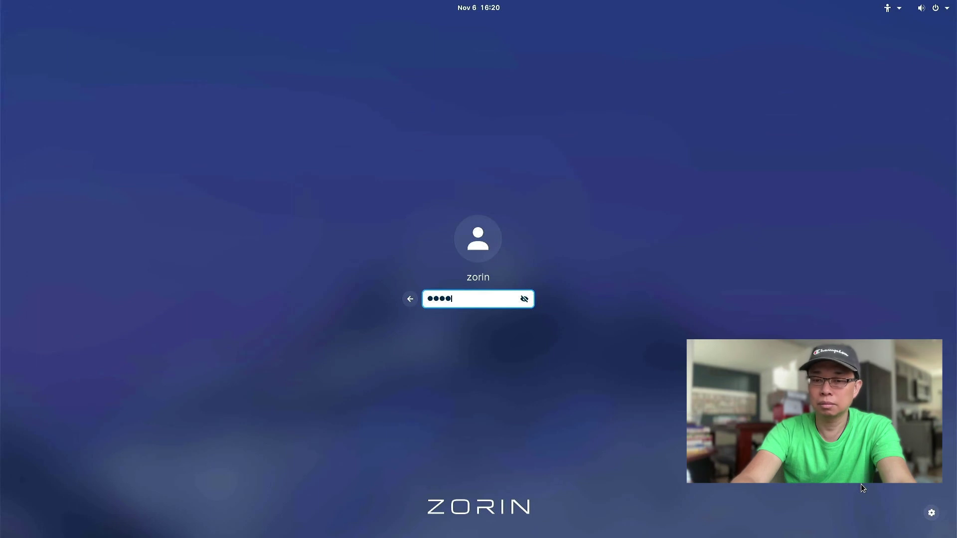
type("••••")
key("Return")
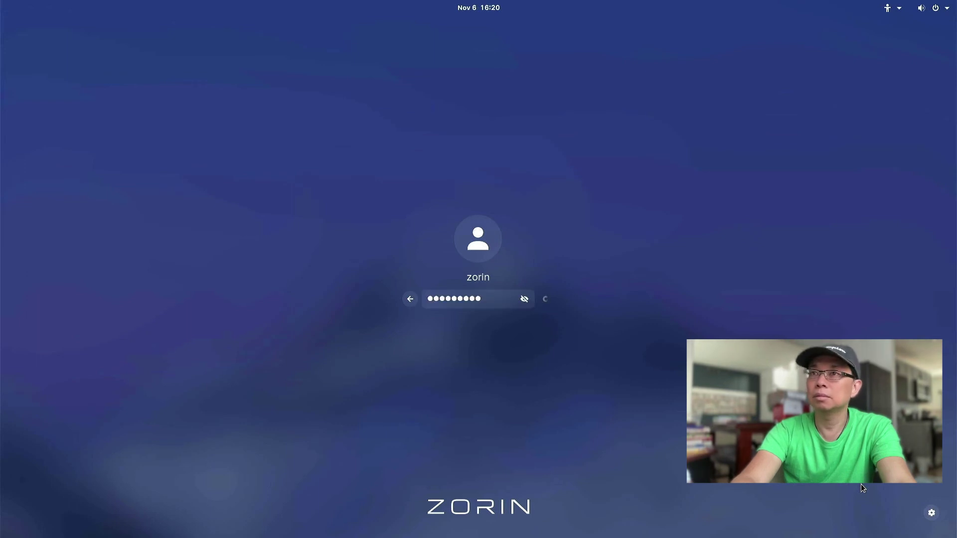
type("••••")
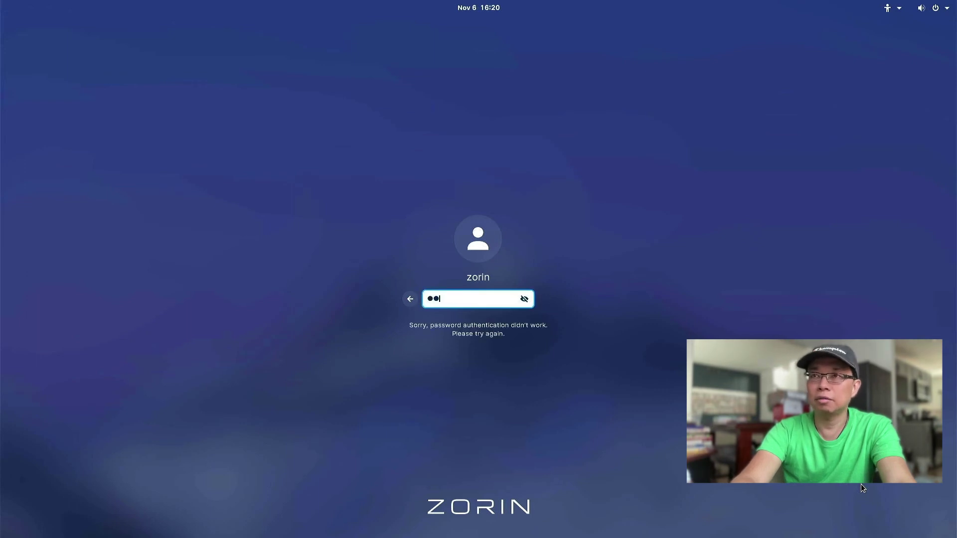
type("•••••")
key("Return")
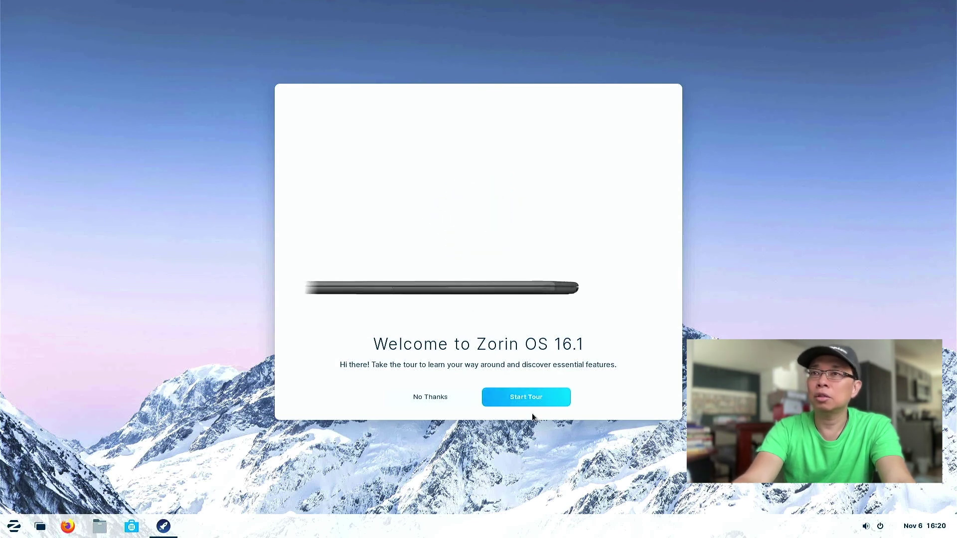
Skip the welcome tour and browse the Accessories and Education app categories in the Zorin menu.
left_click(435, 400)
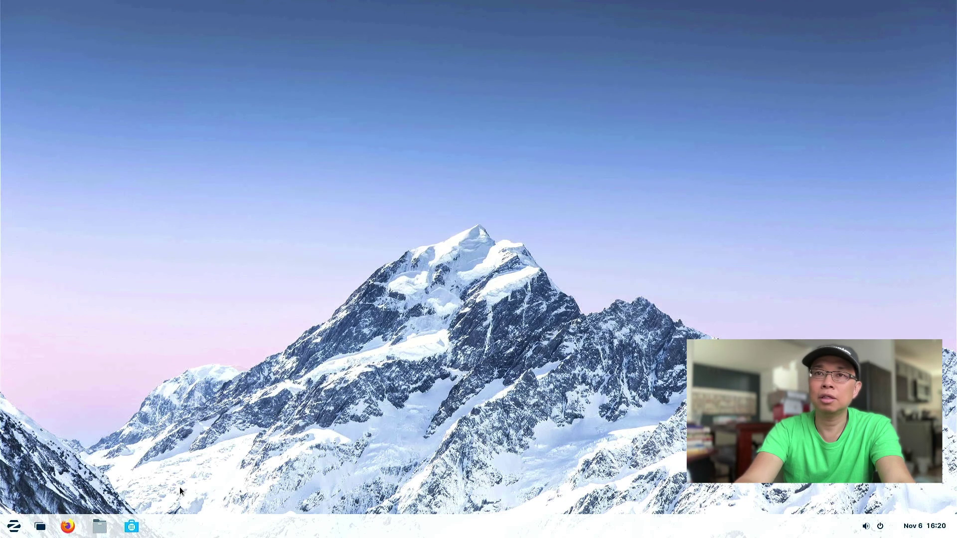
left_click(14, 527)
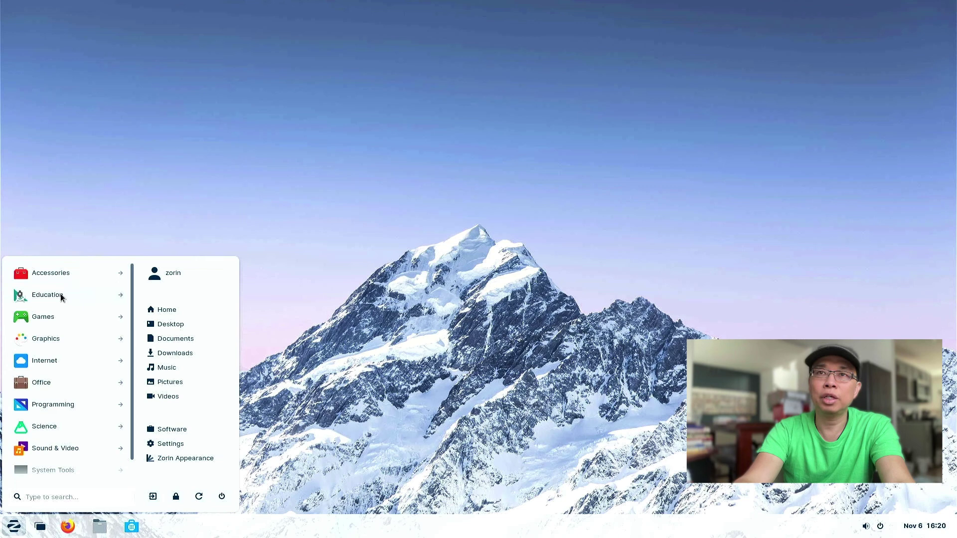
left_click(59, 278)
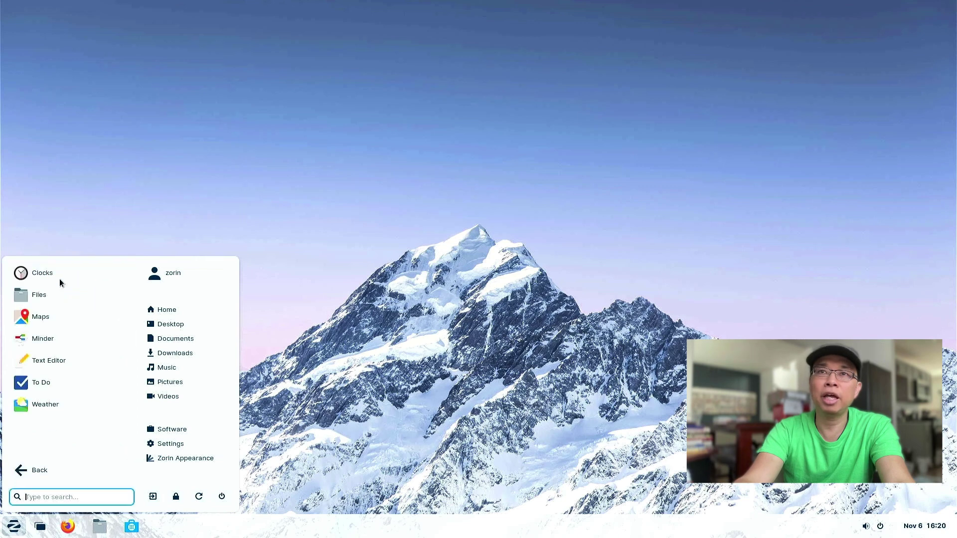
left_click(28, 473)
left_click(40, 296)
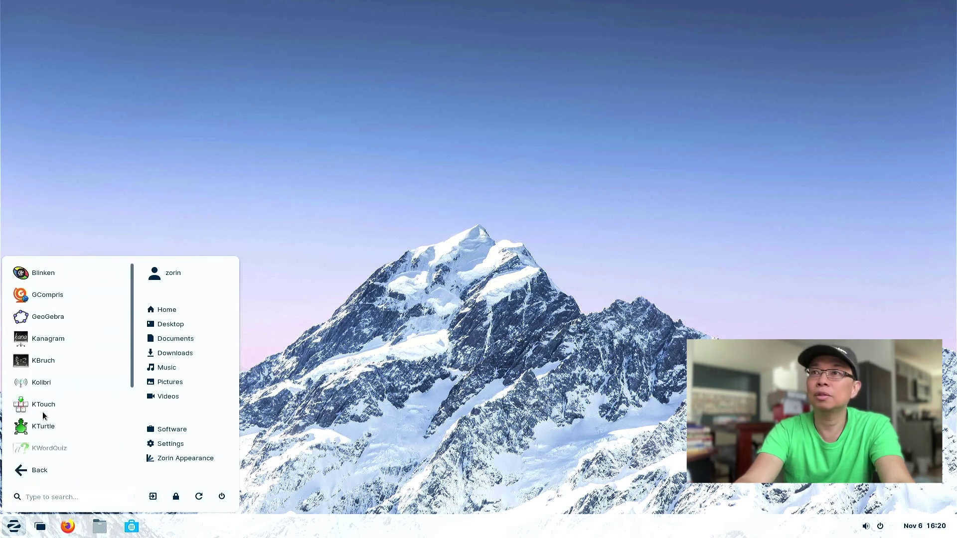
left_click(27, 471)
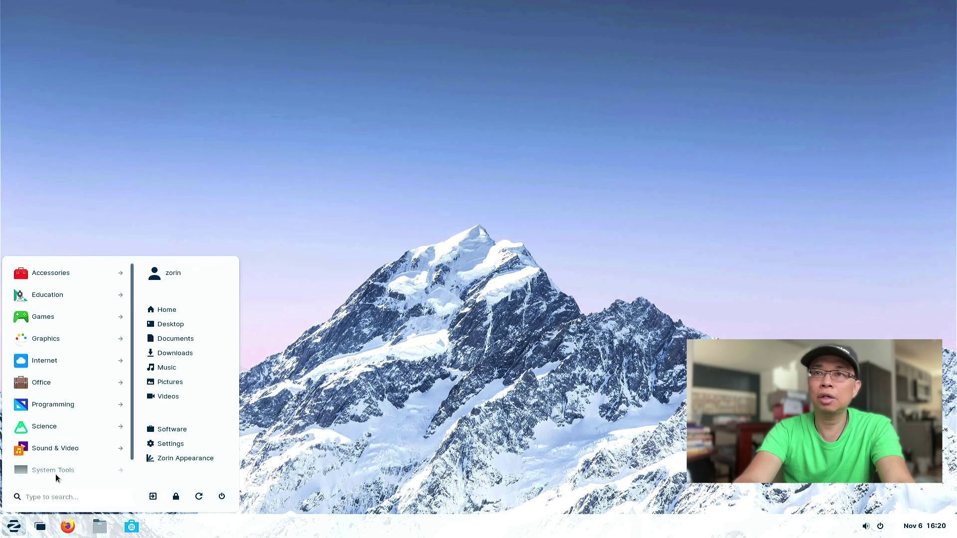
Restart Zorin OS using the power option in the Zorin menu.
left_click(2, 533)
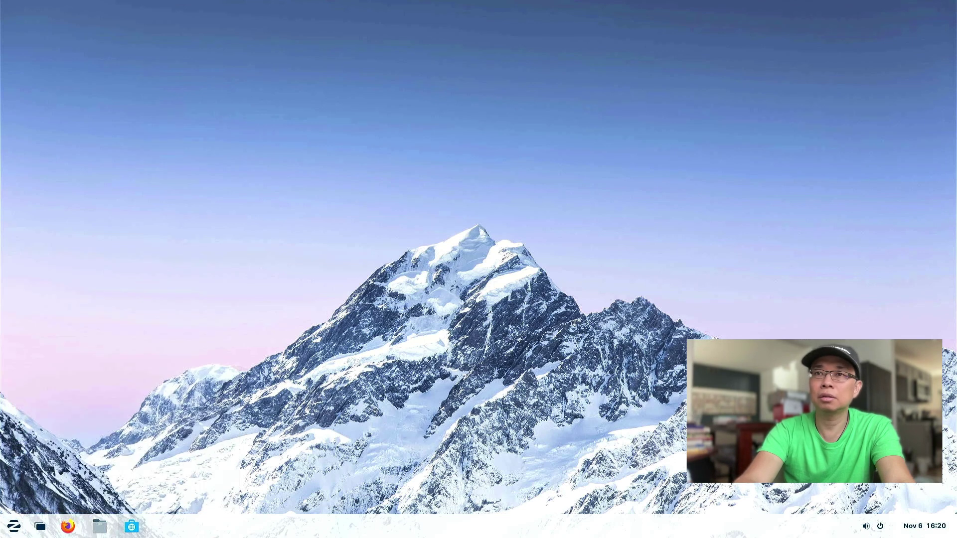
left_click(14, 527)
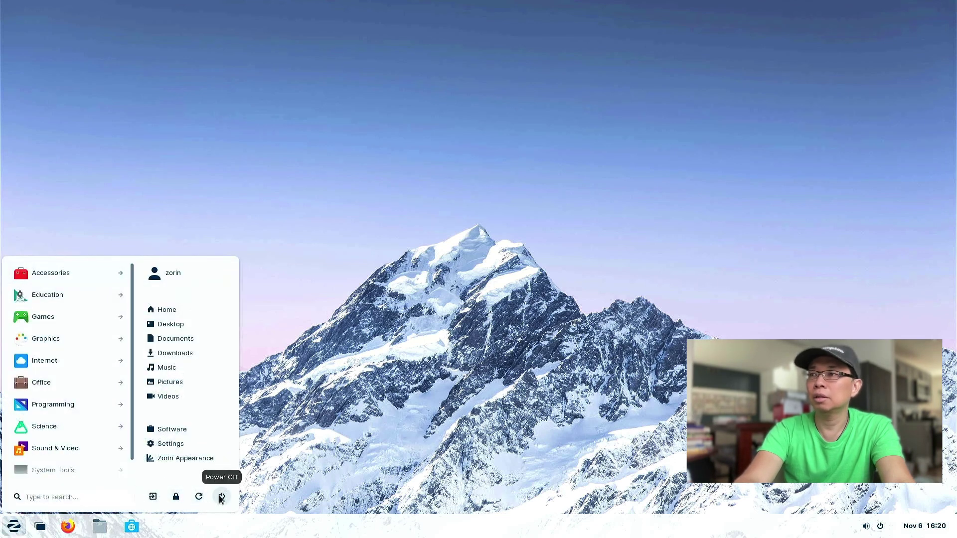
left_click(199, 496)
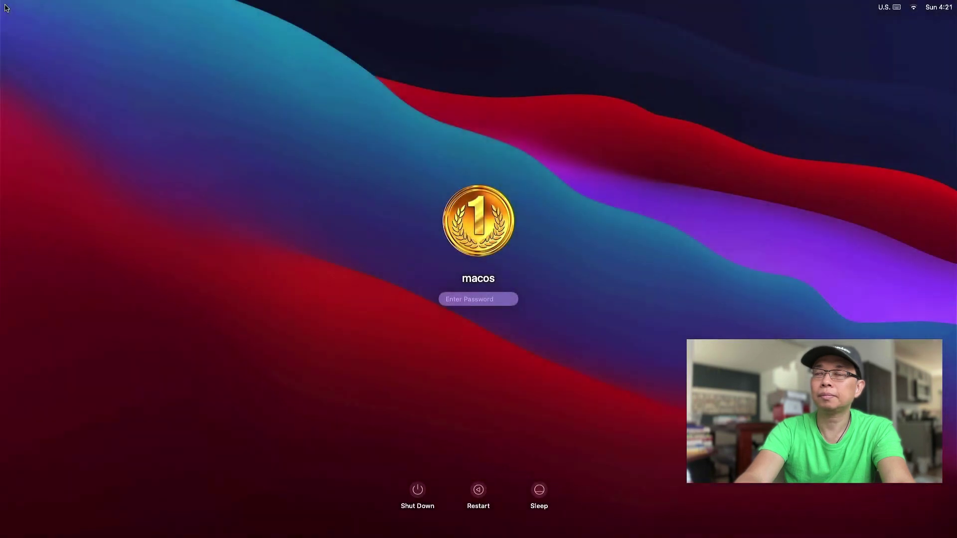
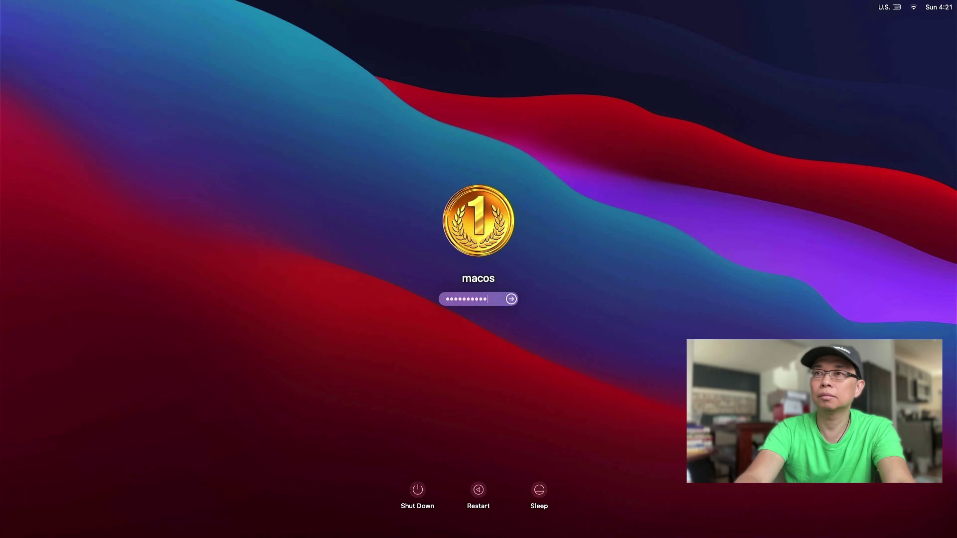
Enter the account password at the macOS login screen to sign in.
key("Return")
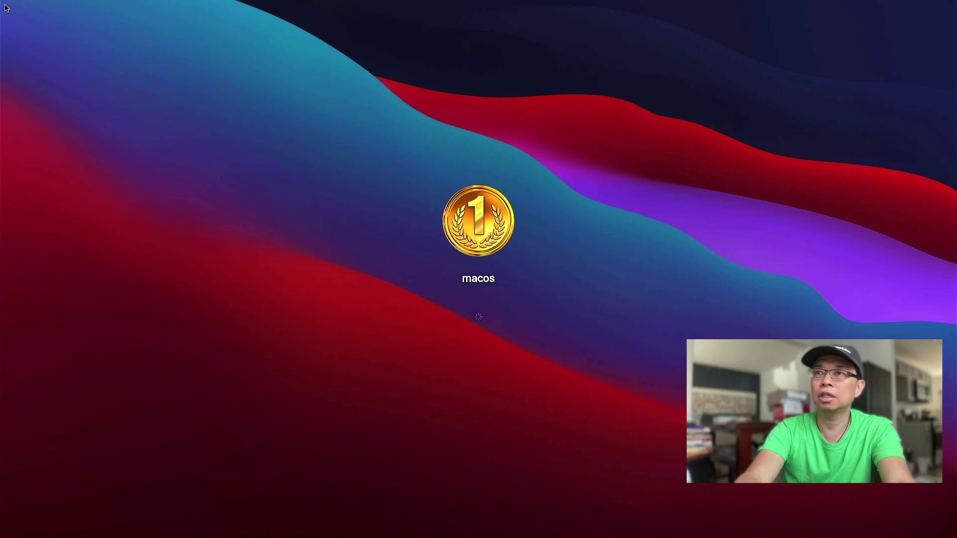